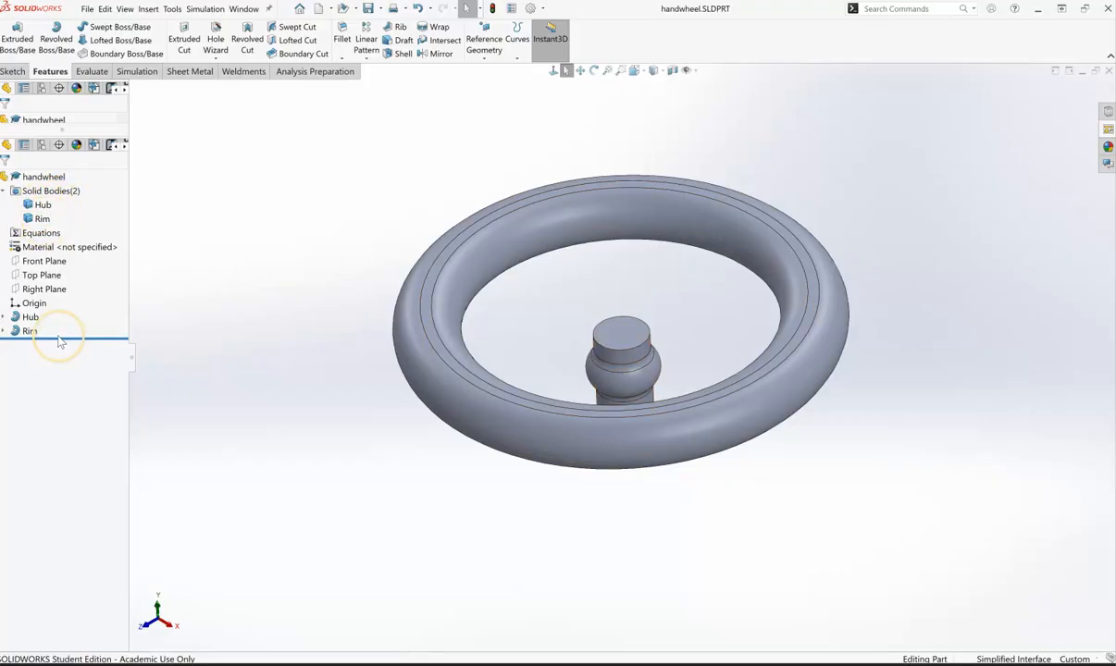
Step: Collapse the Solid Bodies folder so only Hub and Rim remain listed below the planes
{"action": "left_click", "coordinate": [4, 191]}
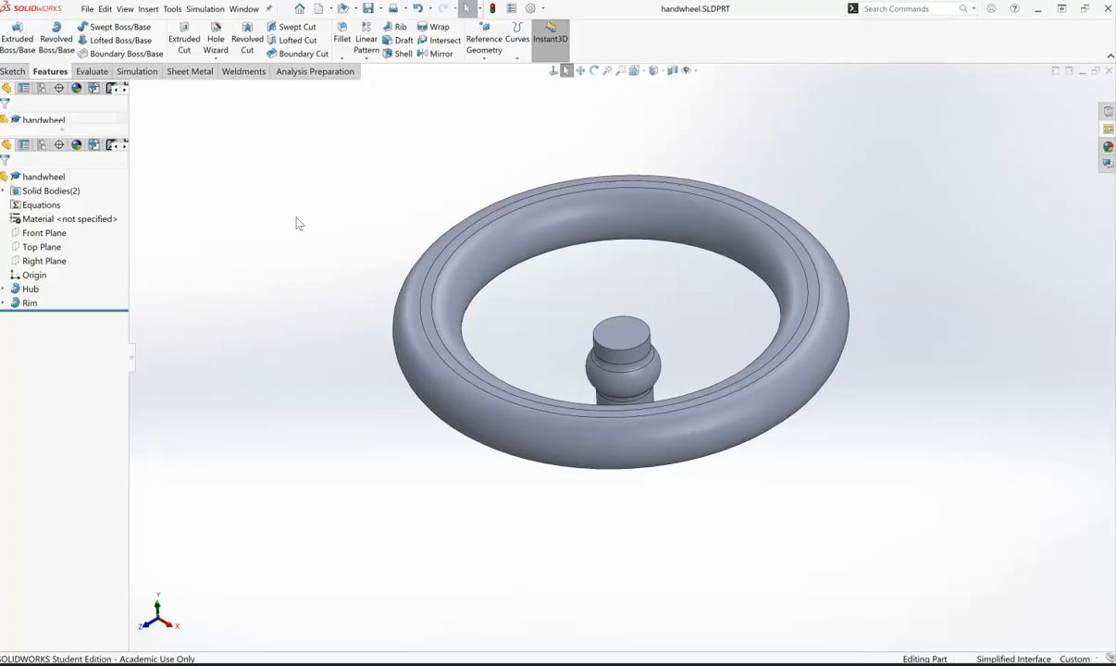
{"action": "left_click", "coordinate": [704, 540]}
{"action": "left_click", "coordinate": [61, 401]}
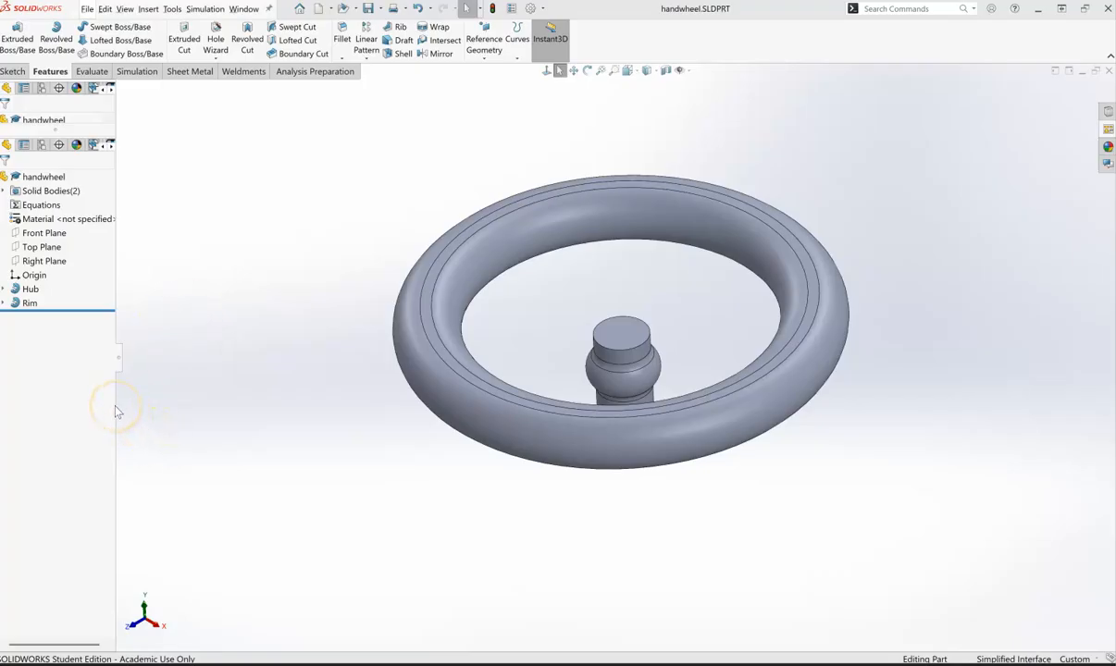
Step: Widen the FeatureManager tree and show the Display Pane beside it
{"action": "left_click_drag", "start_coordinate": [115, 406], "coordinate": [151, 401]}
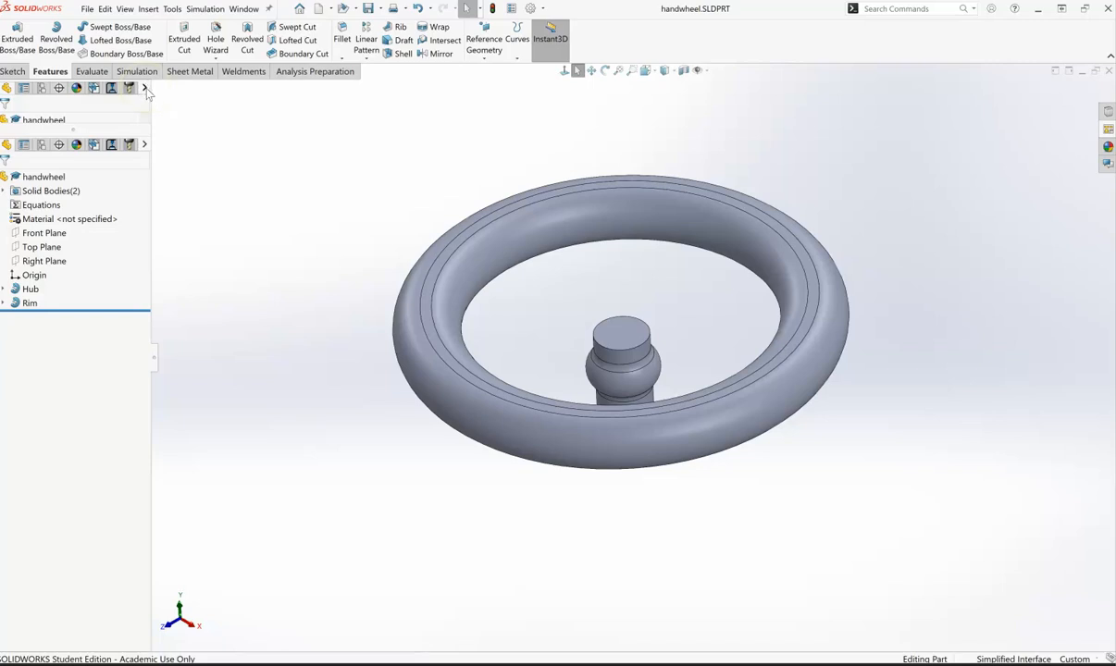
{"action": "left_click", "coordinate": [144, 87]}
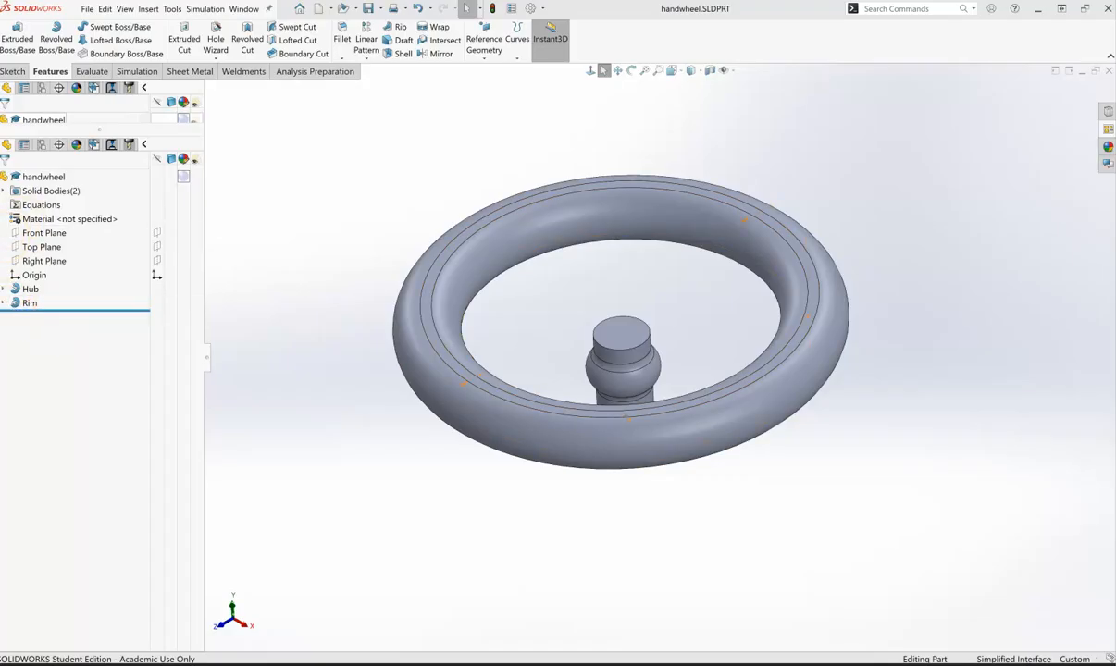
Step: Filter the tree by 'ske' and make Sketch1 and Sketch2 visible from the Display Pane
{"action": "left_click", "coordinate": [27, 105]}
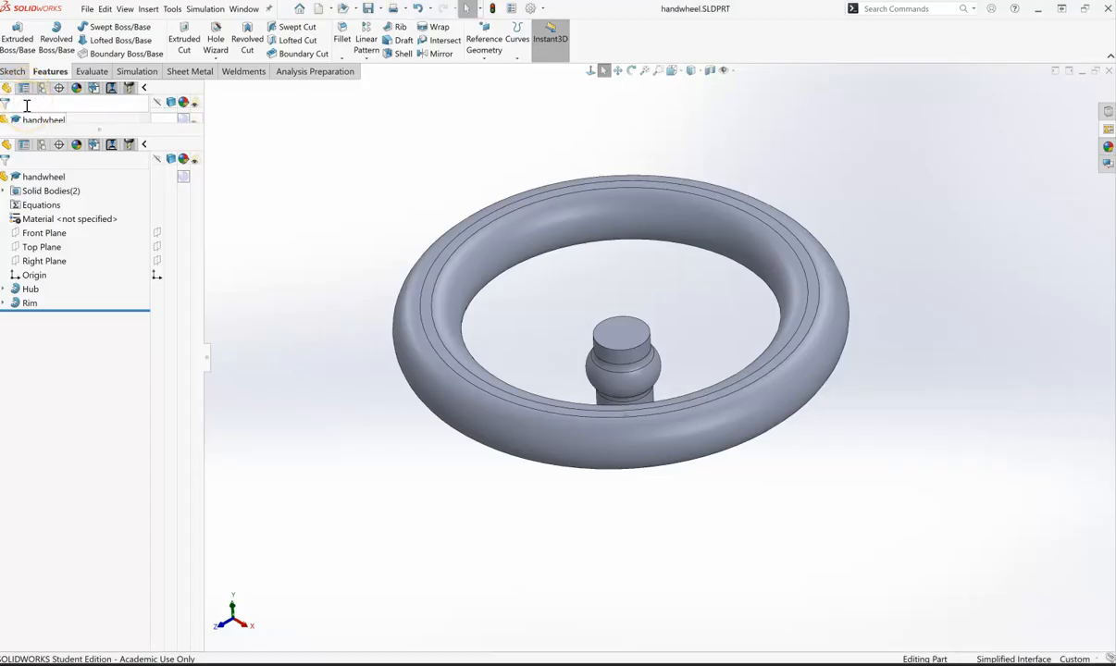
{"action": "type", "text": "sketch"}
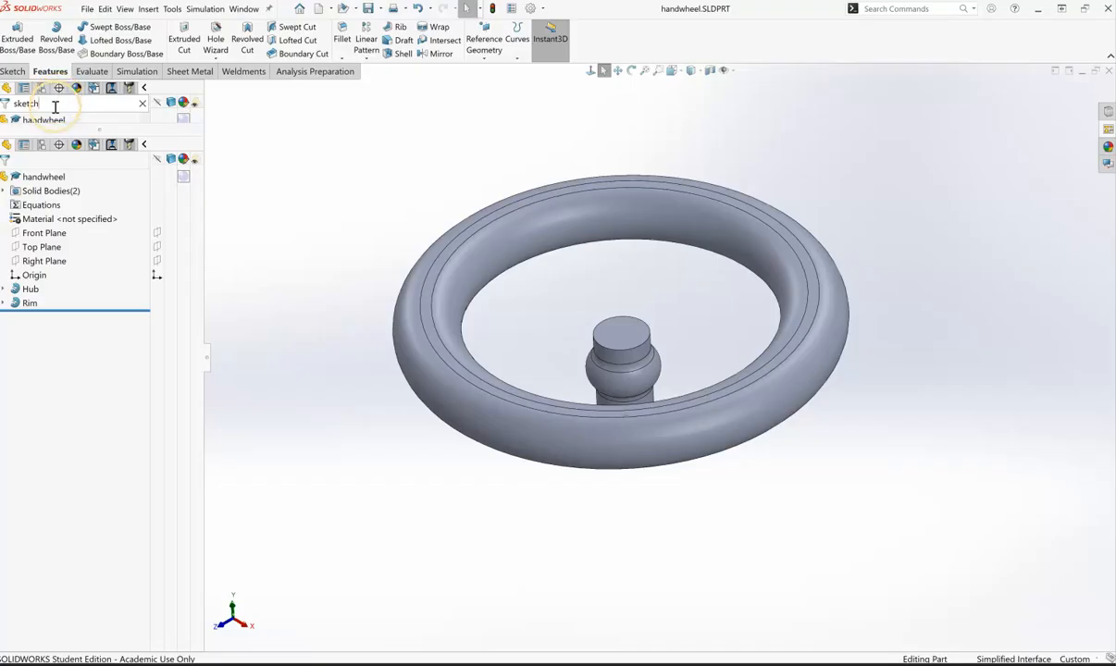
{"action": "left_click_drag", "start_coordinate": [88, 124], "coordinate": [67, 143]}
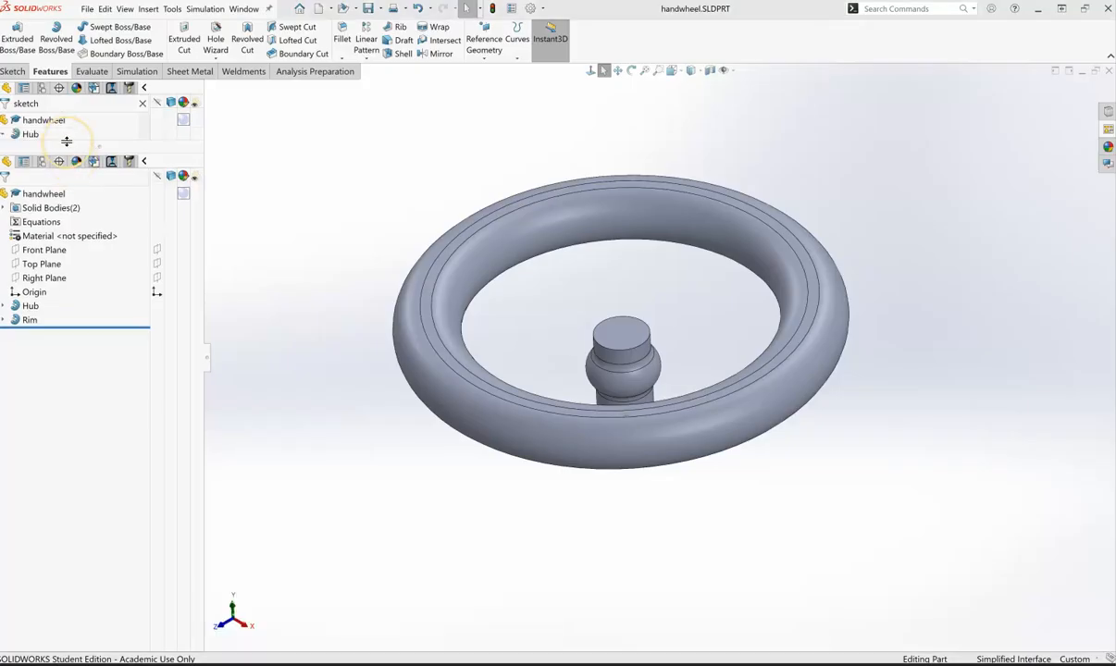
{"action": "left_click", "coordinate": [67, 141]}
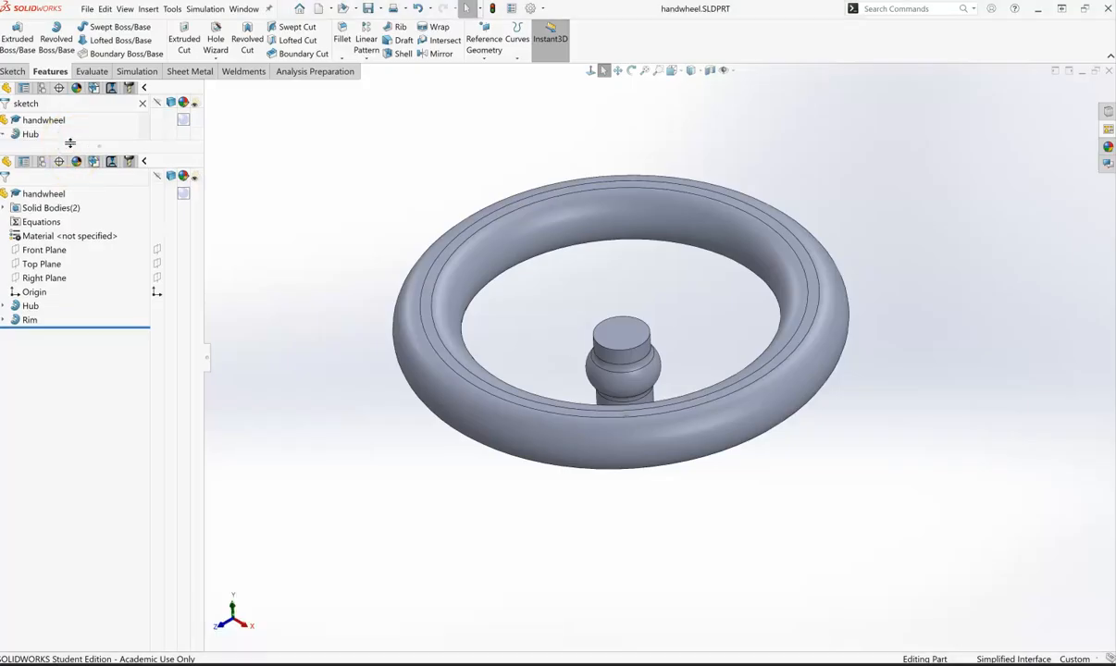
{"action": "left_click_drag", "start_coordinate": [71, 140], "coordinate": [67, 203]}
{"action": "left_click", "coordinate": [75, 182]}
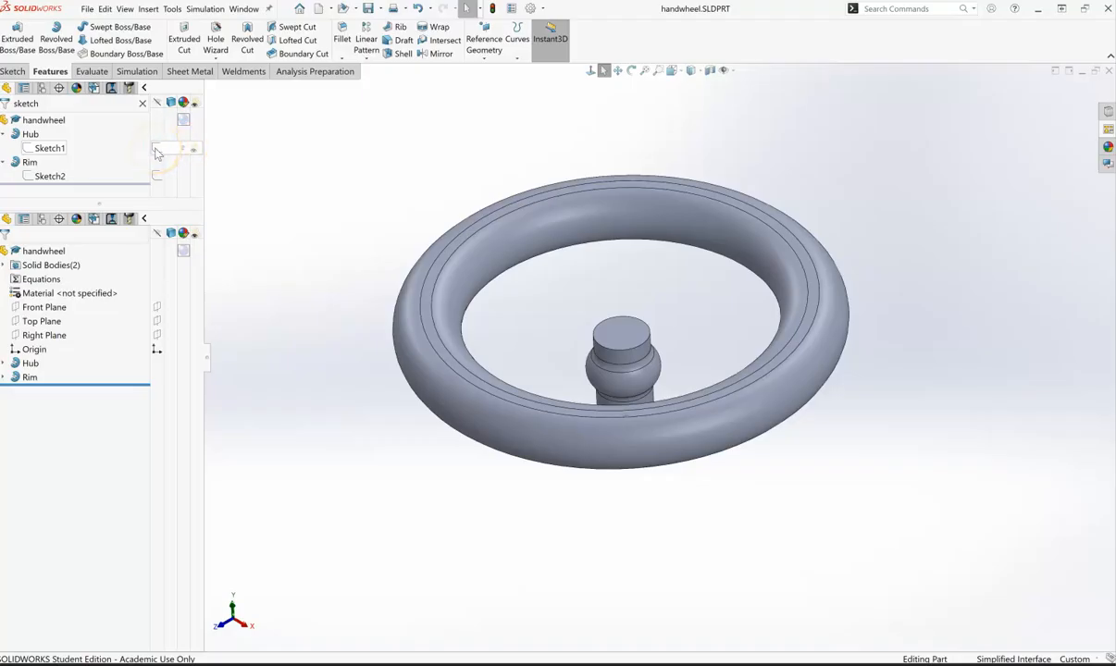
{"action": "left_click", "coordinate": [139, 182]}
{"action": "left_click", "coordinate": [157, 147]}
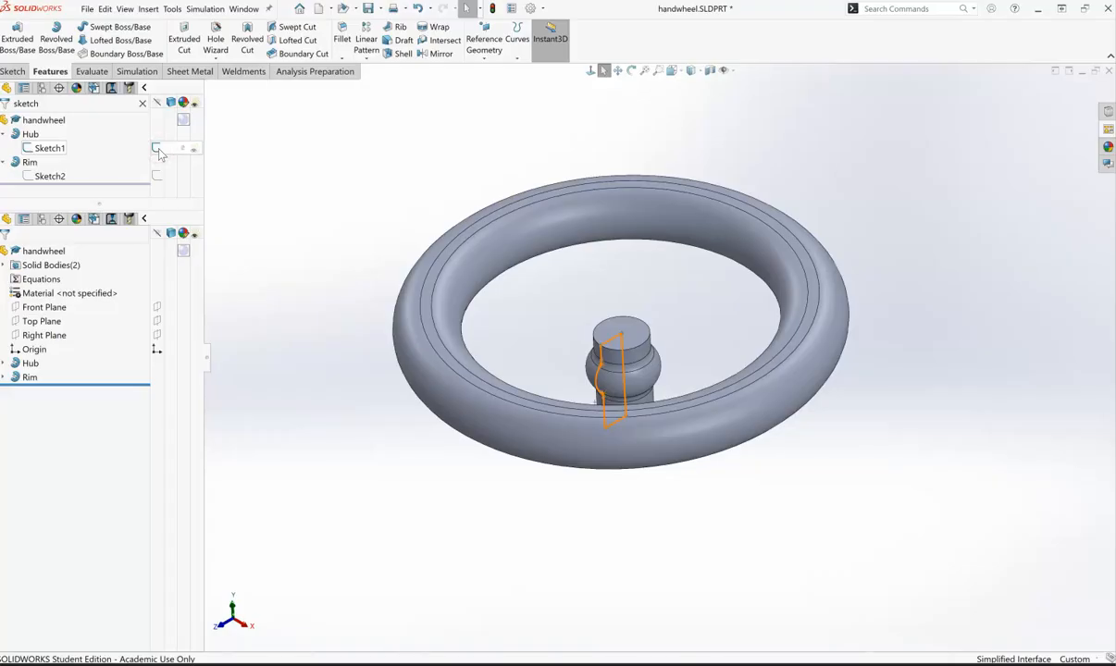
{"action": "left_click", "coordinate": [159, 176]}
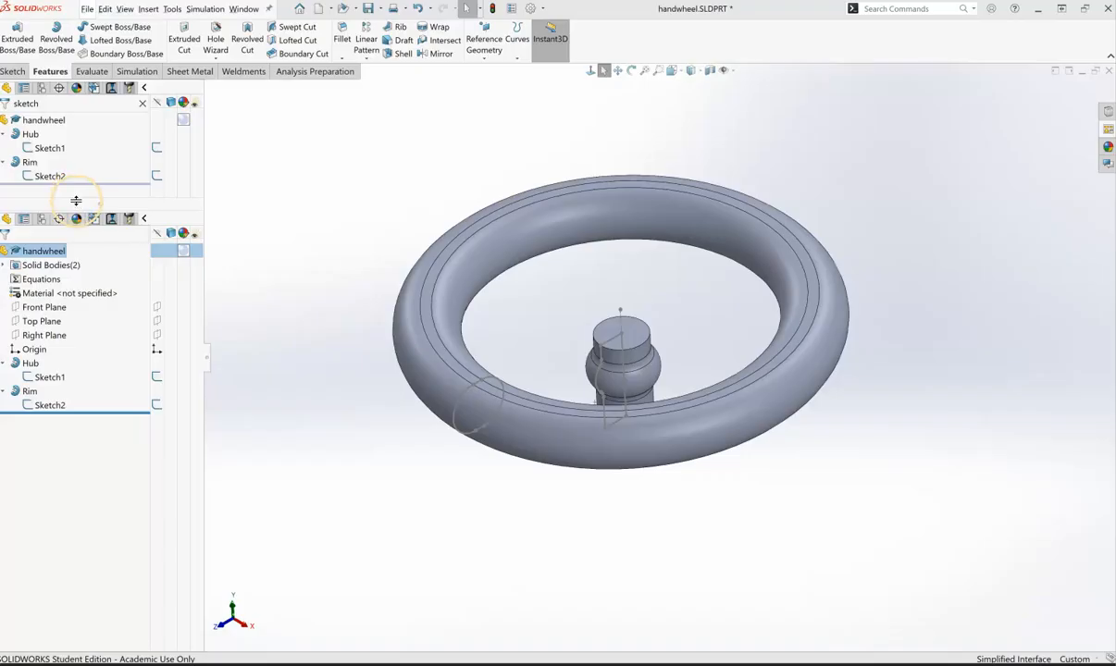
Step: Clear the 'ske' filter so the full feature tree returns
{"action": "left_click_drag", "start_coordinate": [76, 199], "coordinate": [87, 119]}
{"action": "left_click", "coordinate": [57, 104]}
{"action": "key", "text": "BackSpace"}
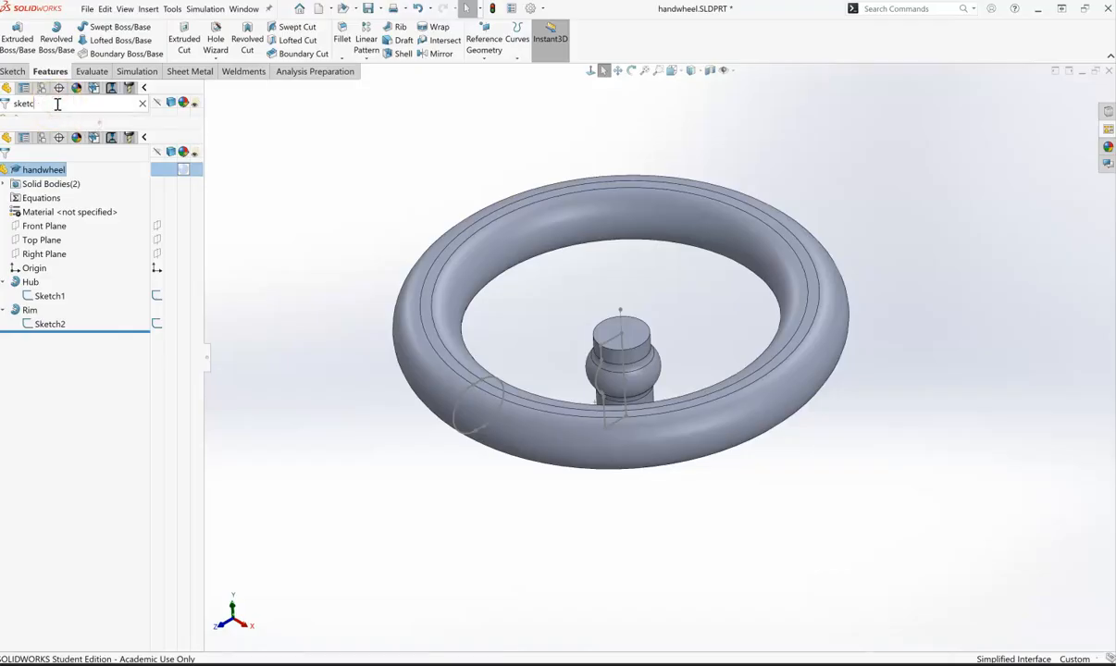
{"action": "key", "text": "BackSpace"}
{"action": "key", "text": "BackSpace"}
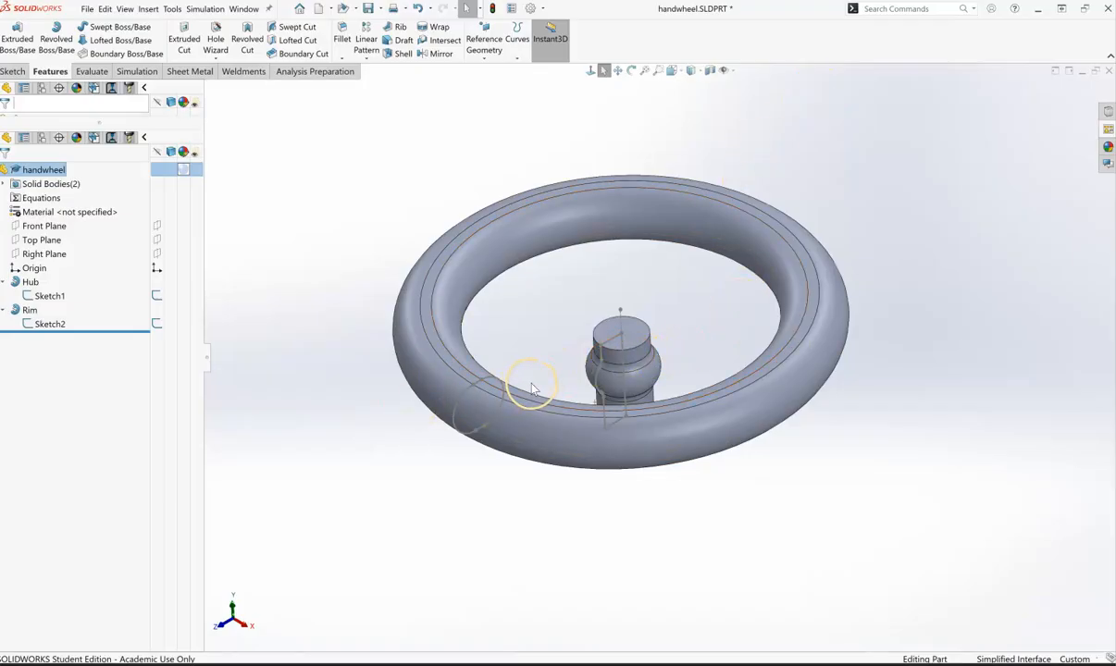
Step: Start Sketch3 on the Right Plane and set the display style to Hidden Lines Visible
{"action": "right_click", "coordinate": [43, 261]}
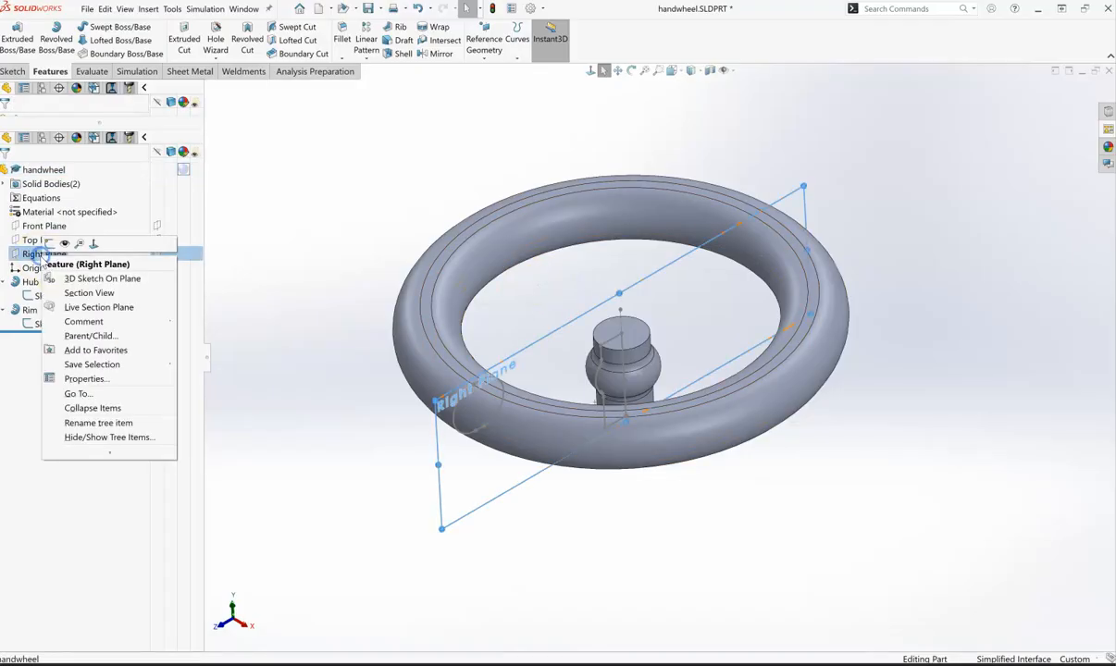
{"action": "left_click", "coordinate": [49, 239]}
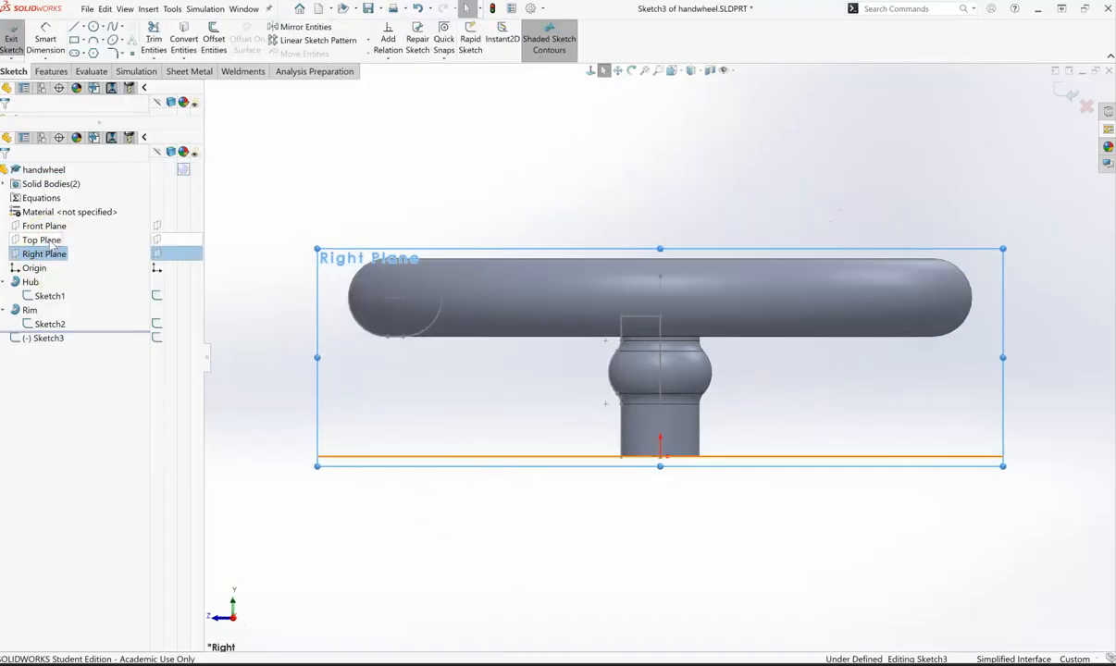
{"action": "left_click", "coordinate": [692, 71]}
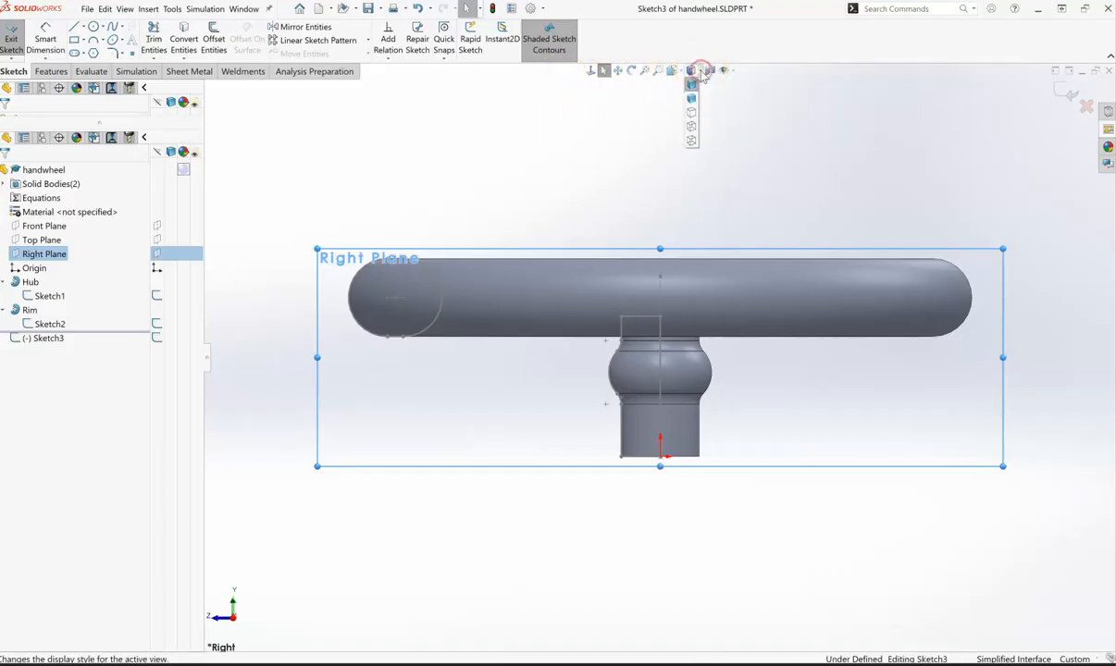
{"action": "left_click", "coordinate": [692, 129]}
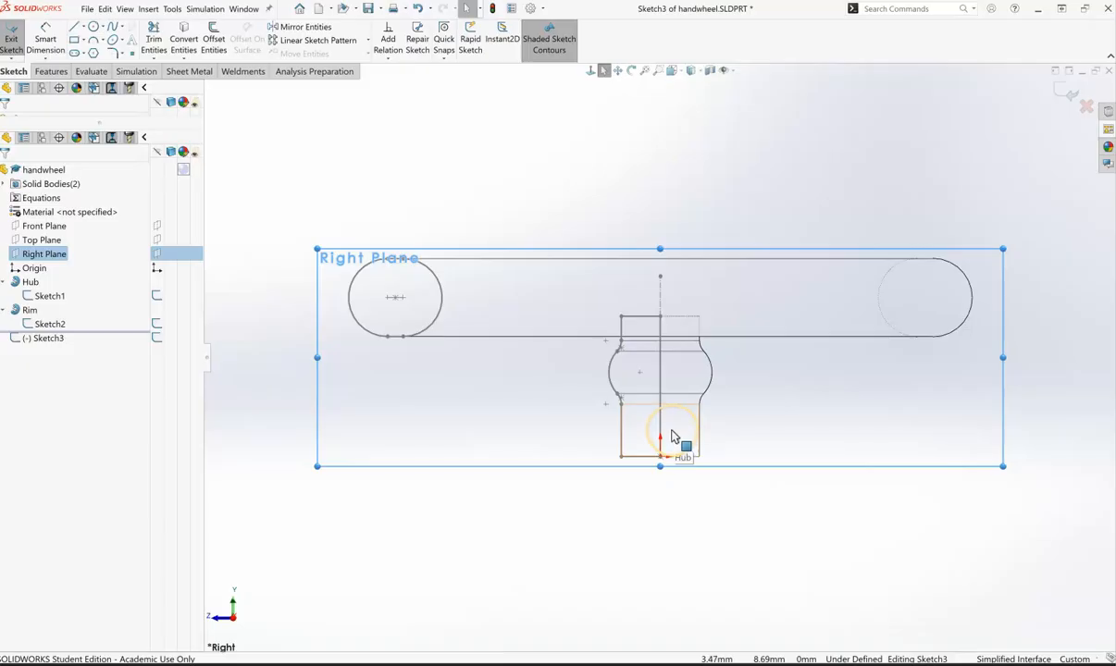
{"action": "scroll", "coordinate": [672, 436], "scroll_direction": "down", "scroll_amount": 3}
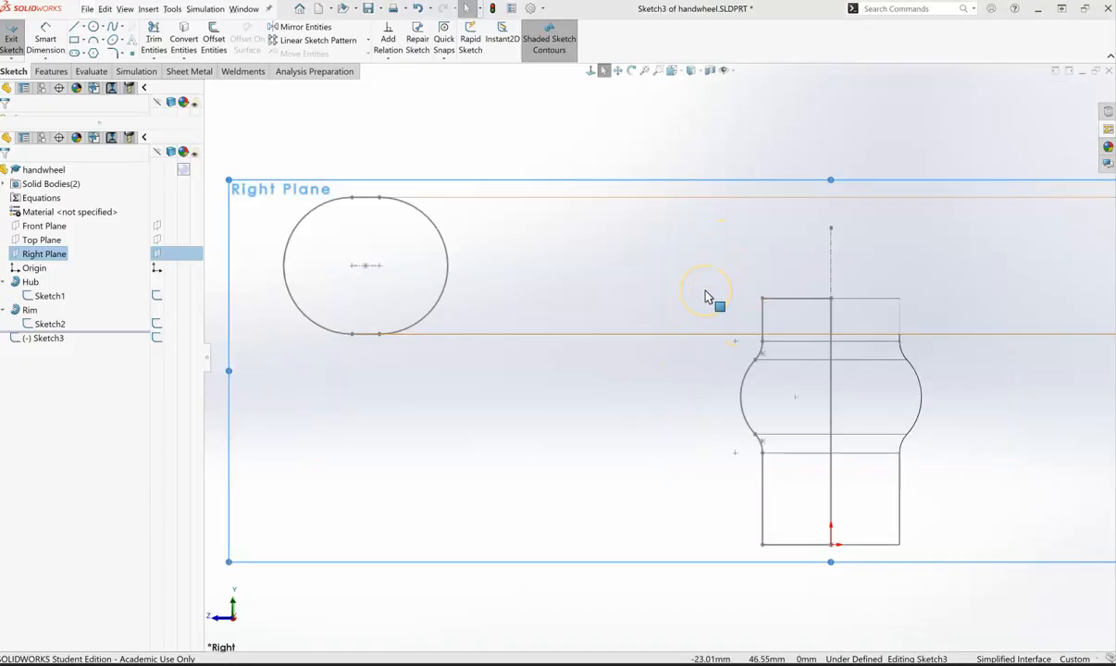
Step: Draw a horizontal line running left from the hub's axis to begin the spoke path
{"action": "left_click", "coordinate": [74, 26]}
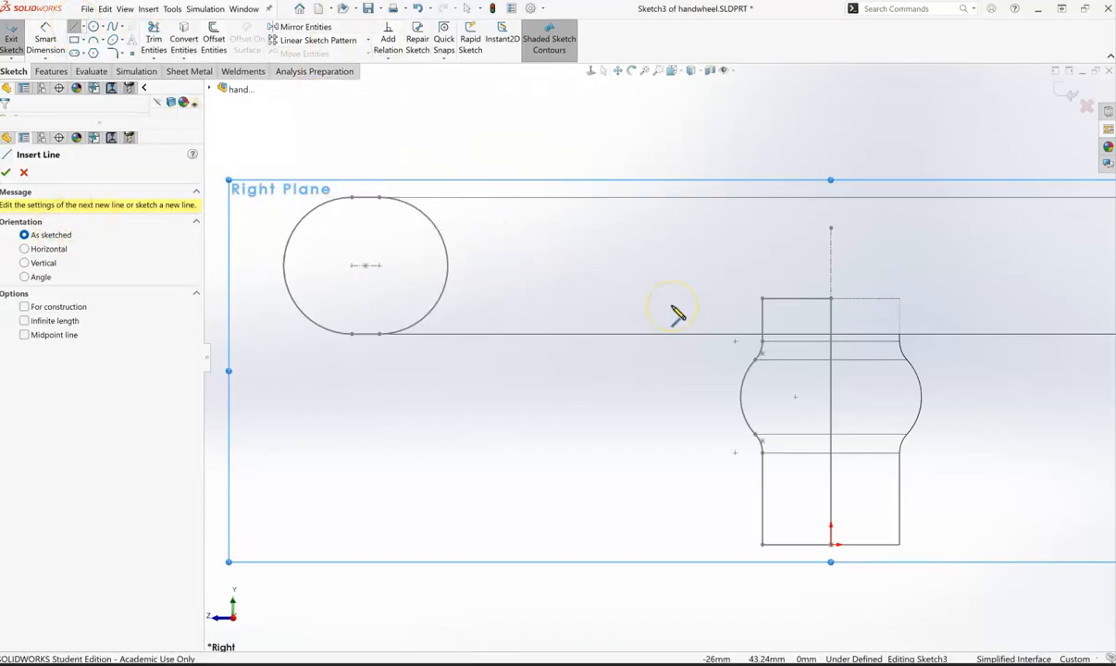
{"action": "left_click", "coordinate": [829, 317]}
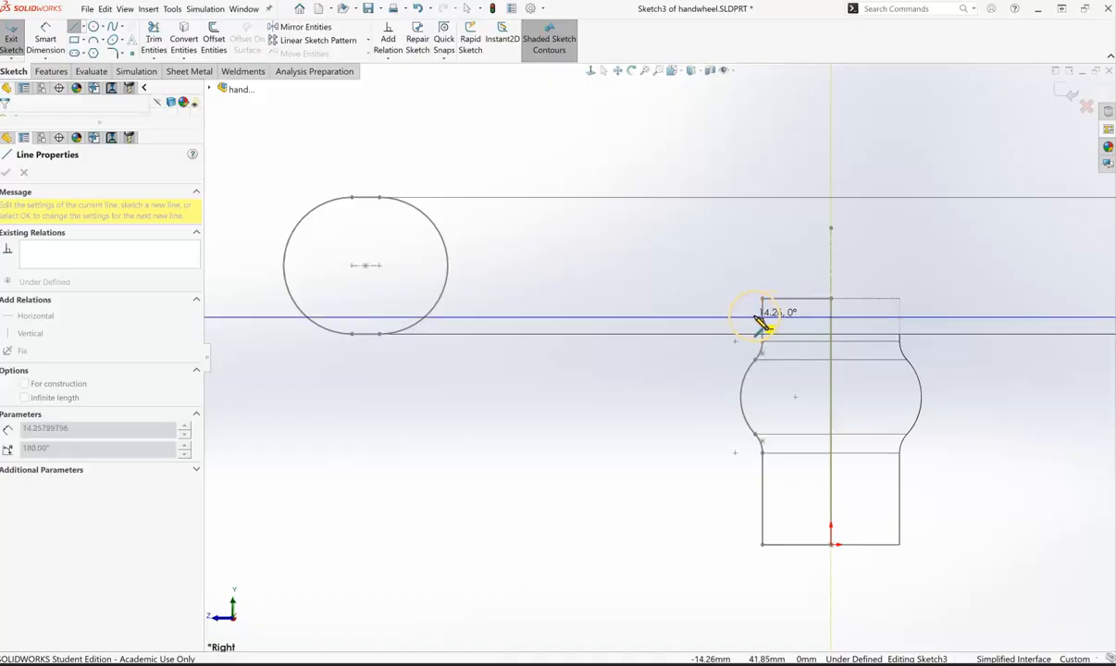
{"action": "double_click", "coordinate": [630, 318]}
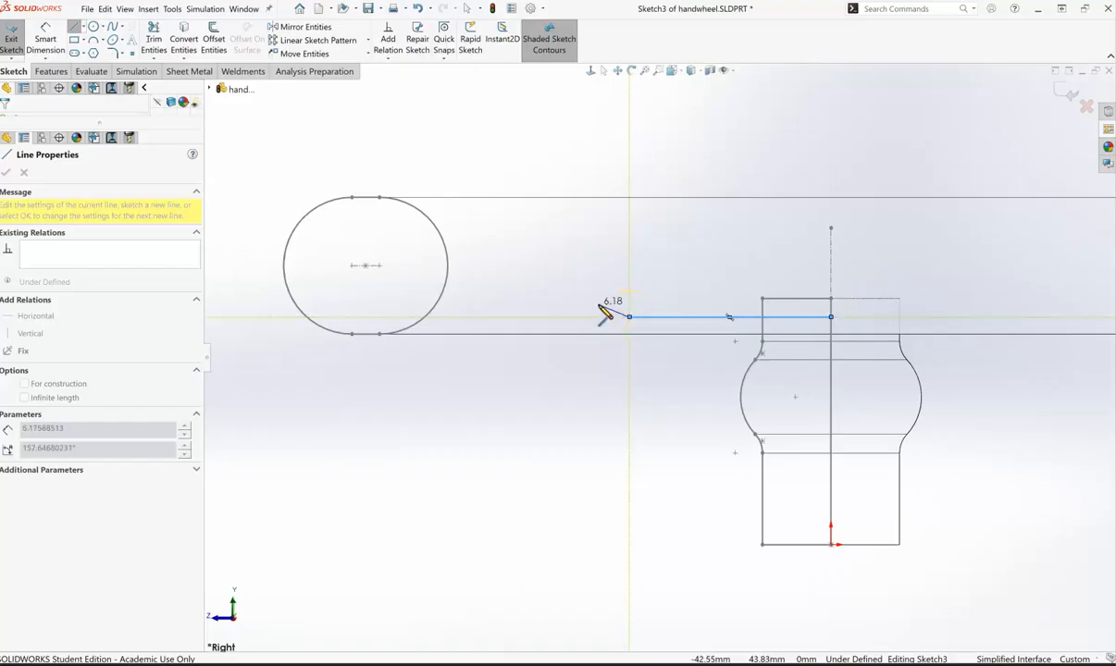
{"action": "key", "text": "a"}
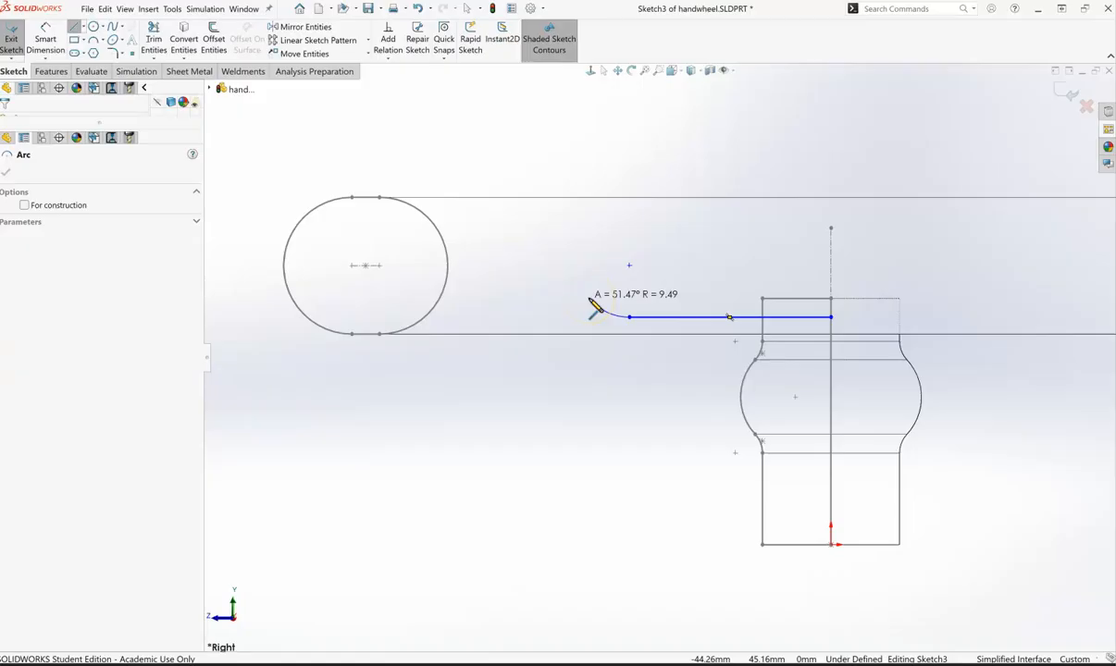
Step: Add two tangent arcs curving up from the line end to the rim centre's height
{"action": "left_click", "coordinate": [589, 299]}
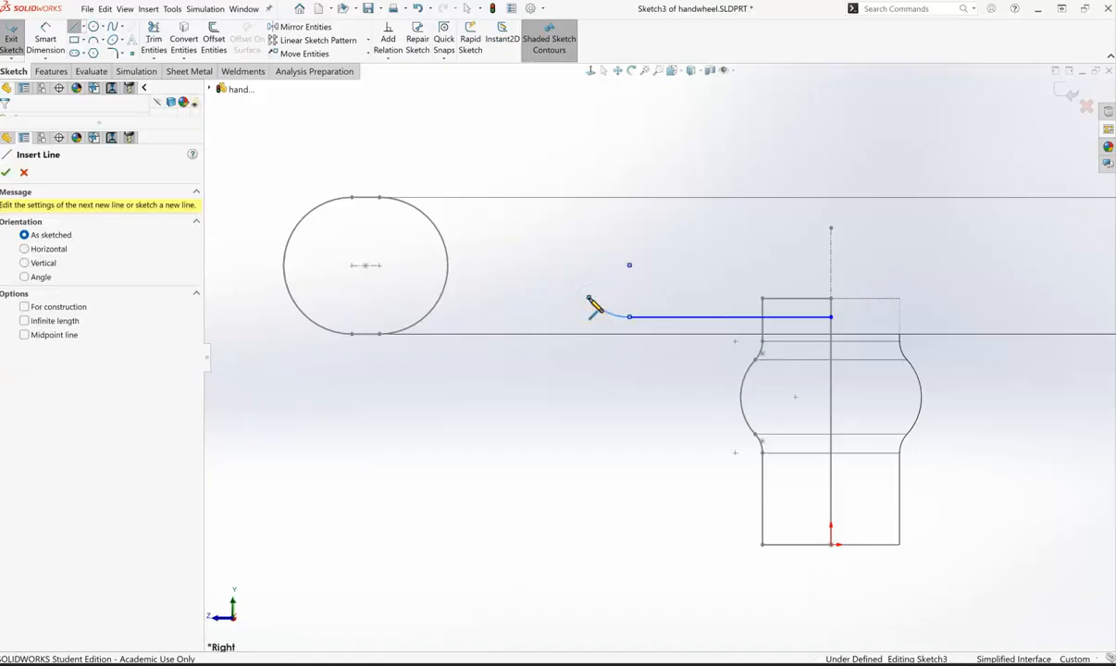
{"action": "left_click", "coordinate": [589, 299]}
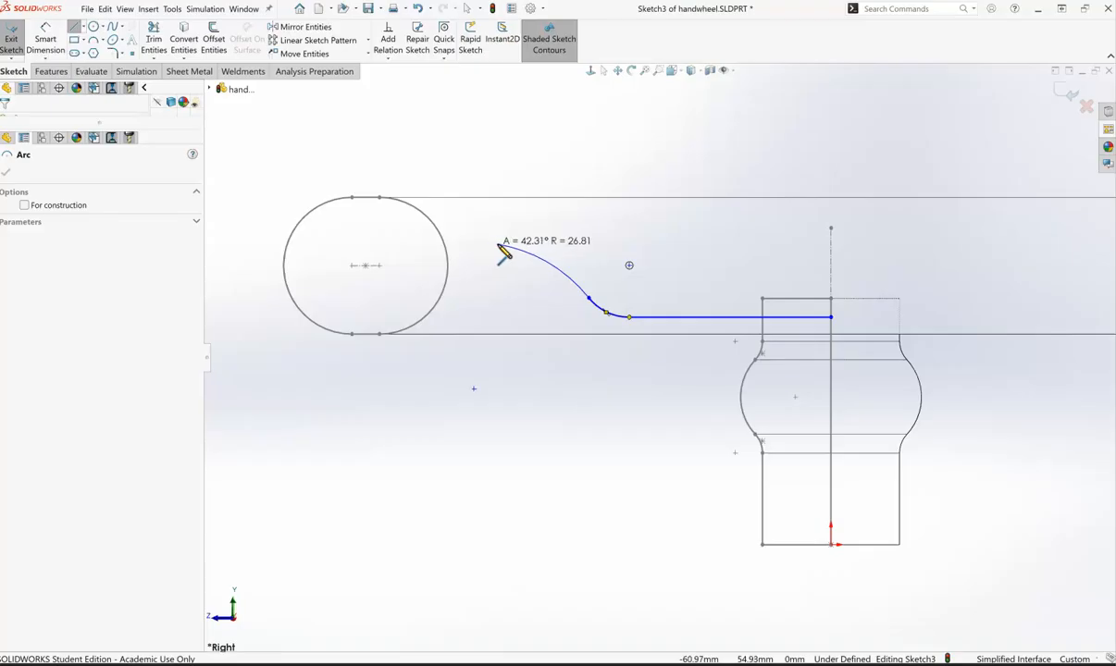
{"action": "left_click_drag", "start_coordinate": [519, 253], "coordinate": [530, 270]}
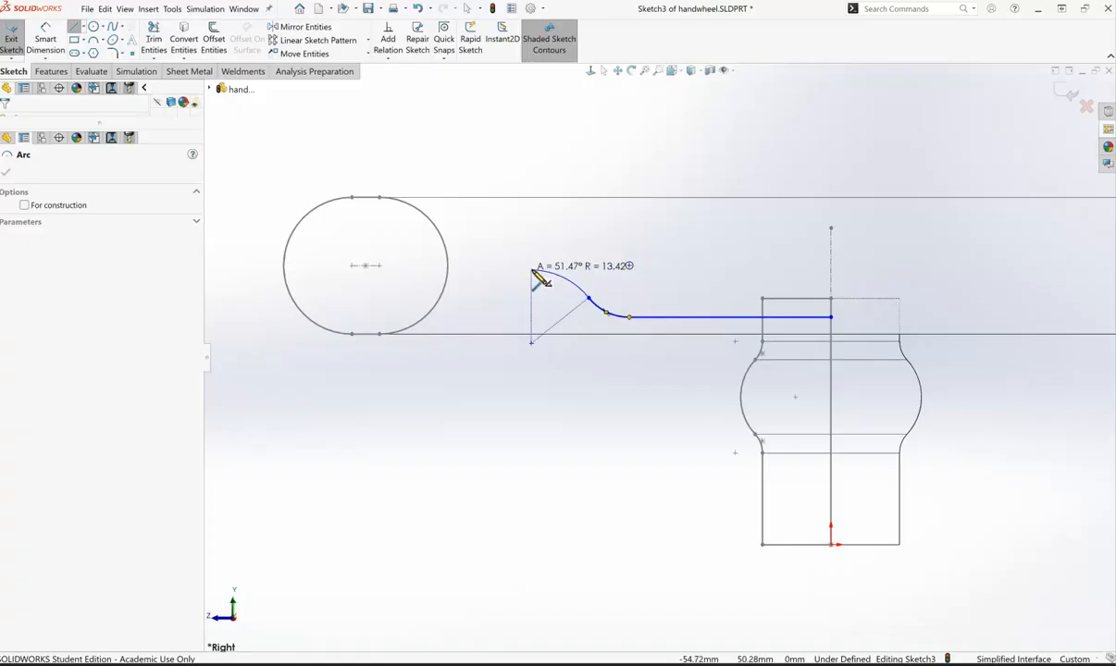
{"action": "mouse_move", "coordinate": [534, 273]}
{"action": "left_mouse_down"}
{"action": "mouse_move", "coordinate": [524, 258]}
{"action": "mouse_move", "coordinate": [534, 289]}
{"action": "mouse_move", "coordinate": [518, 252]}
{"action": "mouse_move", "coordinate": [523, 268]}
{"action": "left_mouse_up"}
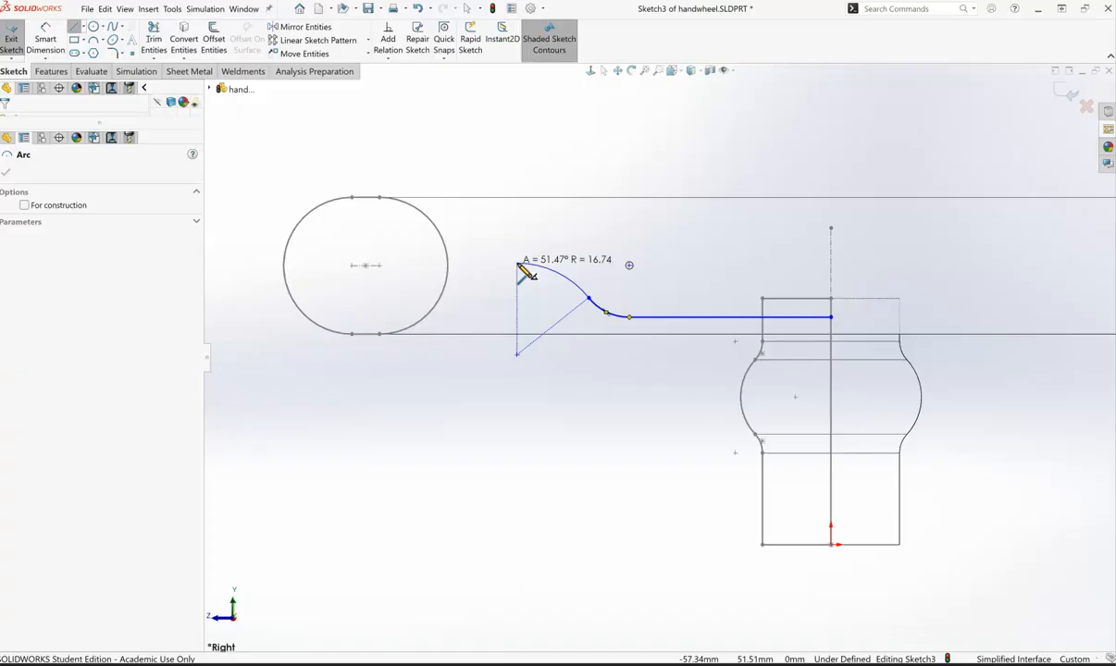
{"action": "left_click_drag", "start_coordinate": [524, 268], "coordinate": [516, 263]}
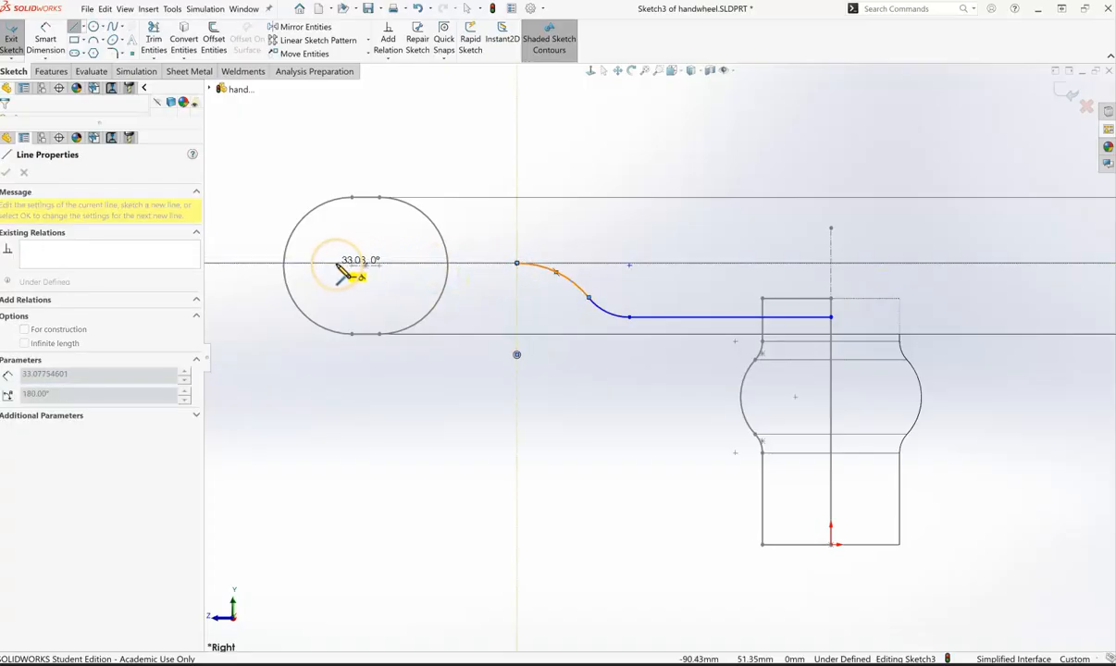
{"action": "left_click", "coordinate": [249, 264]}
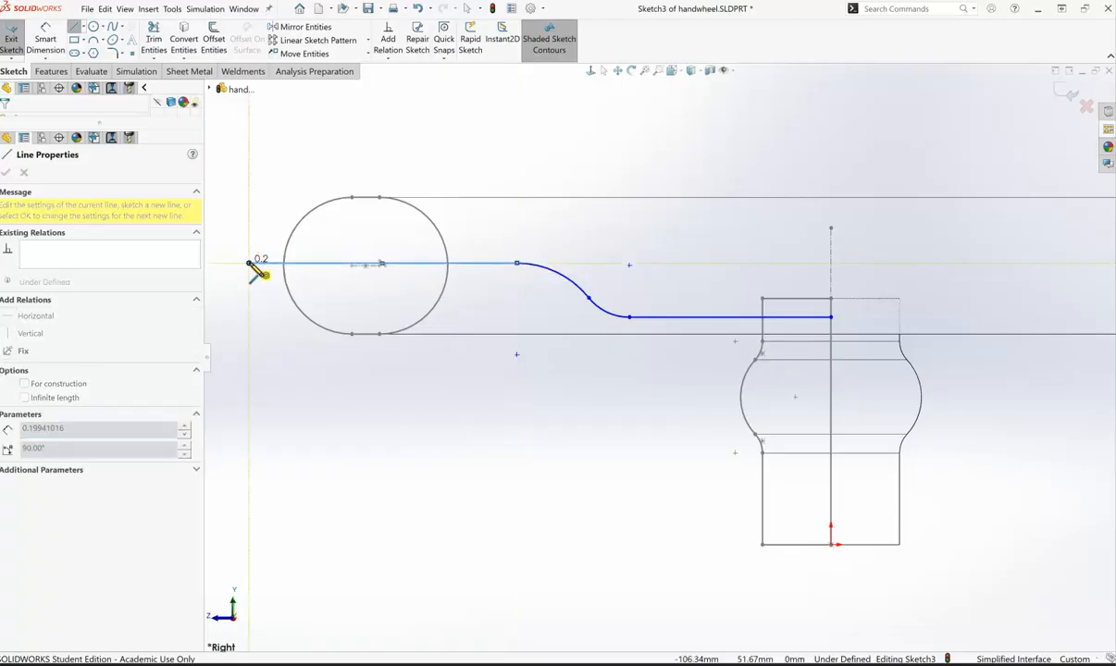
{"action": "key", "text": "Escape"}
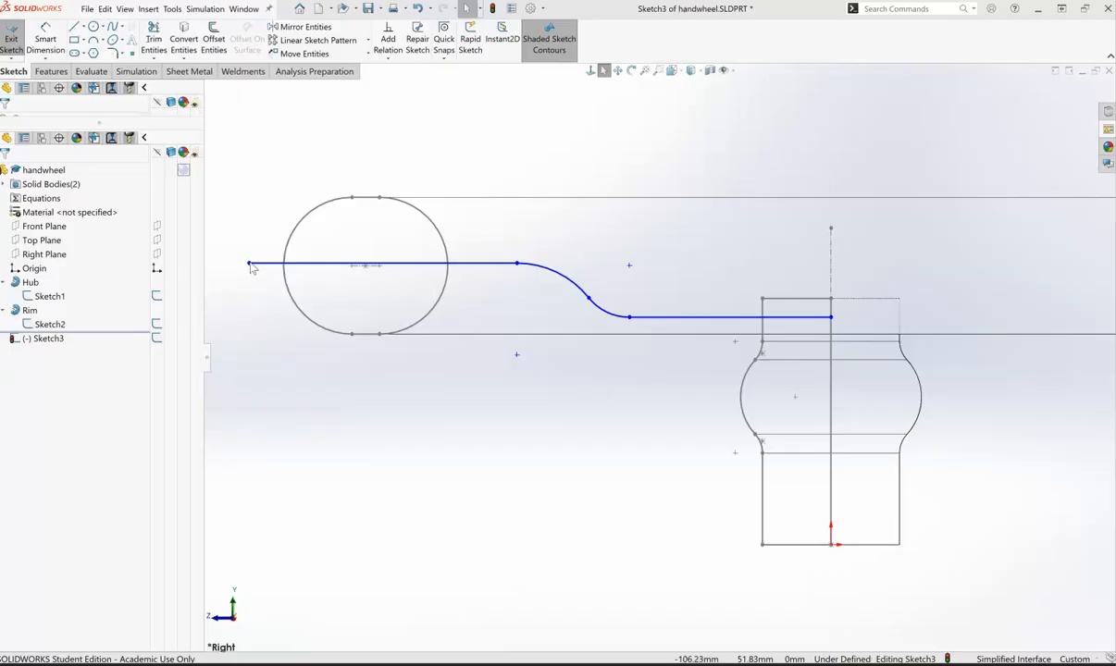
{"action": "left_click_drag", "start_coordinate": [249, 267], "coordinate": [366, 267]}
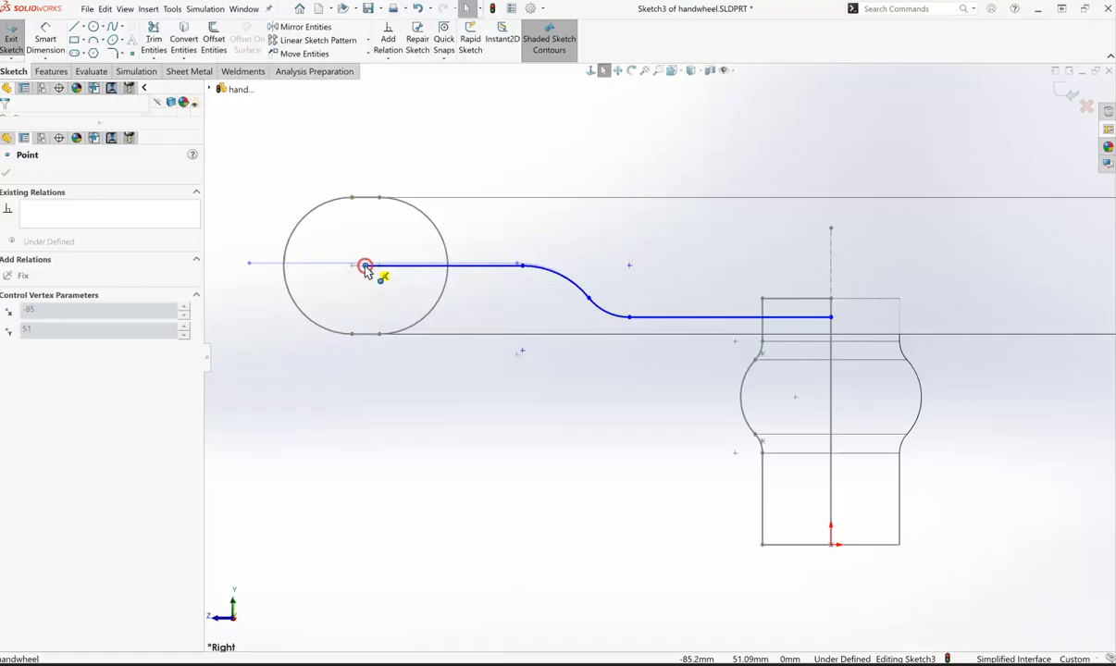
{"action": "left_click_drag", "start_coordinate": [366, 268], "coordinate": [366, 266]}
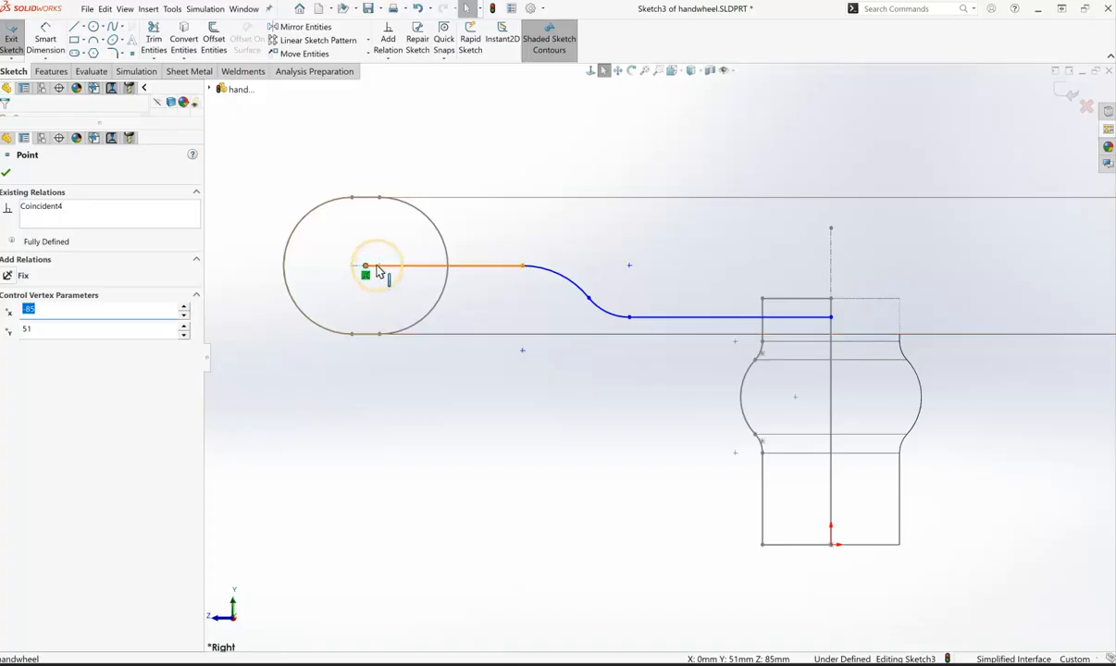
{"action": "left_click", "coordinate": [367, 277]}
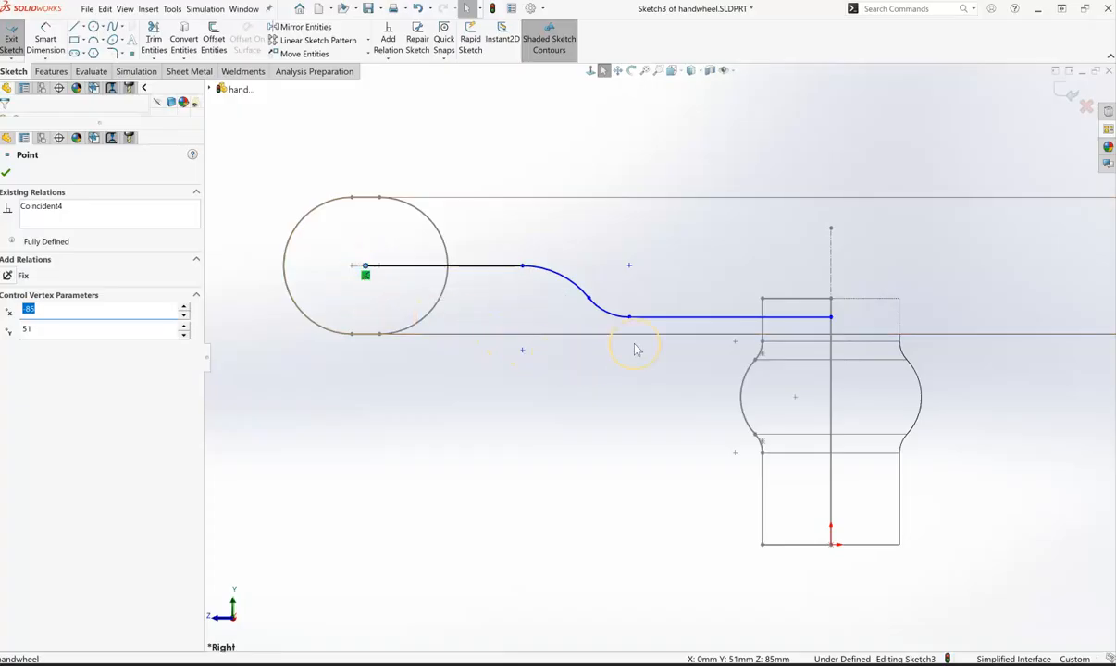
{"action": "left_click", "coordinate": [805, 320]}
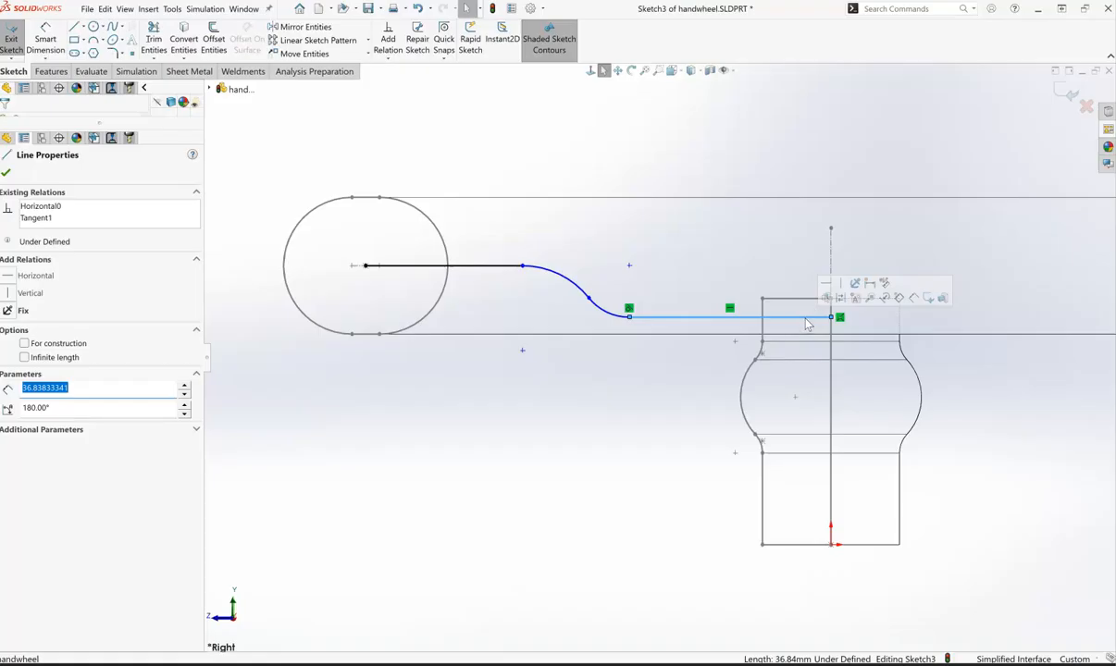
{"action": "mouse_move", "coordinate": [804, 320]}
{"action": "left_mouse_down"}
{"action": "mouse_move", "coordinate": [798, 403]}
{"action": "mouse_move", "coordinate": [788, 346]}
{"action": "mouse_move", "coordinate": [804, 316]}
{"action": "left_mouse_up"}
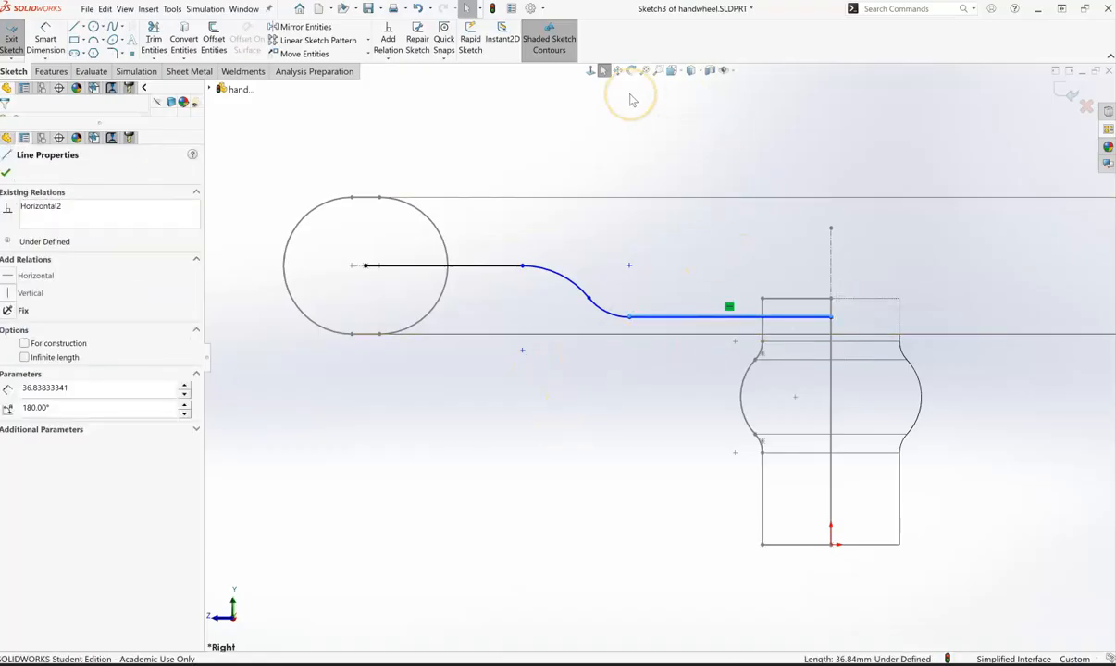
{"action": "left_click", "coordinate": [465, 48]}
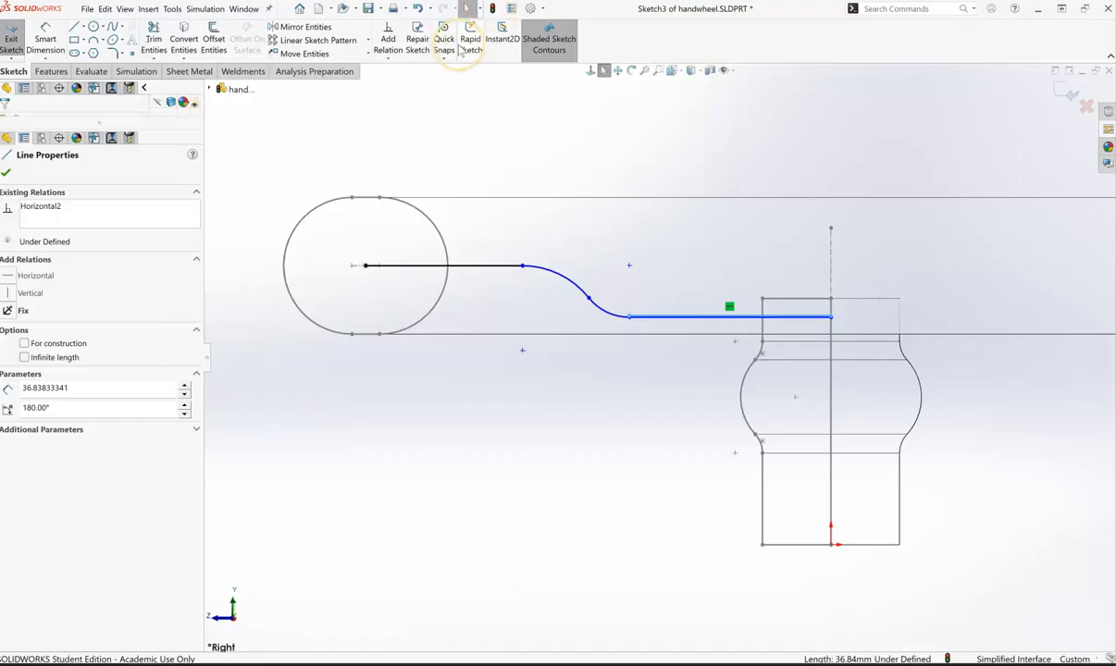
{"action": "left_click", "coordinate": [418, 10]}
{"action": "left_click", "coordinate": [657, 432]}
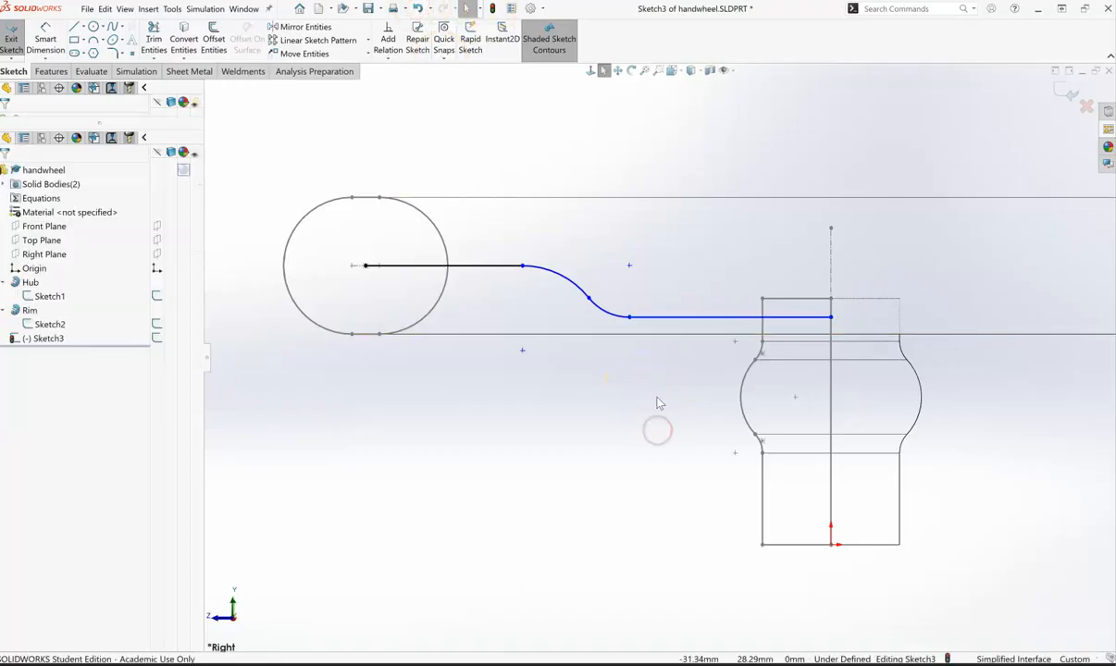
{"action": "left_click", "coordinate": [808, 321]}
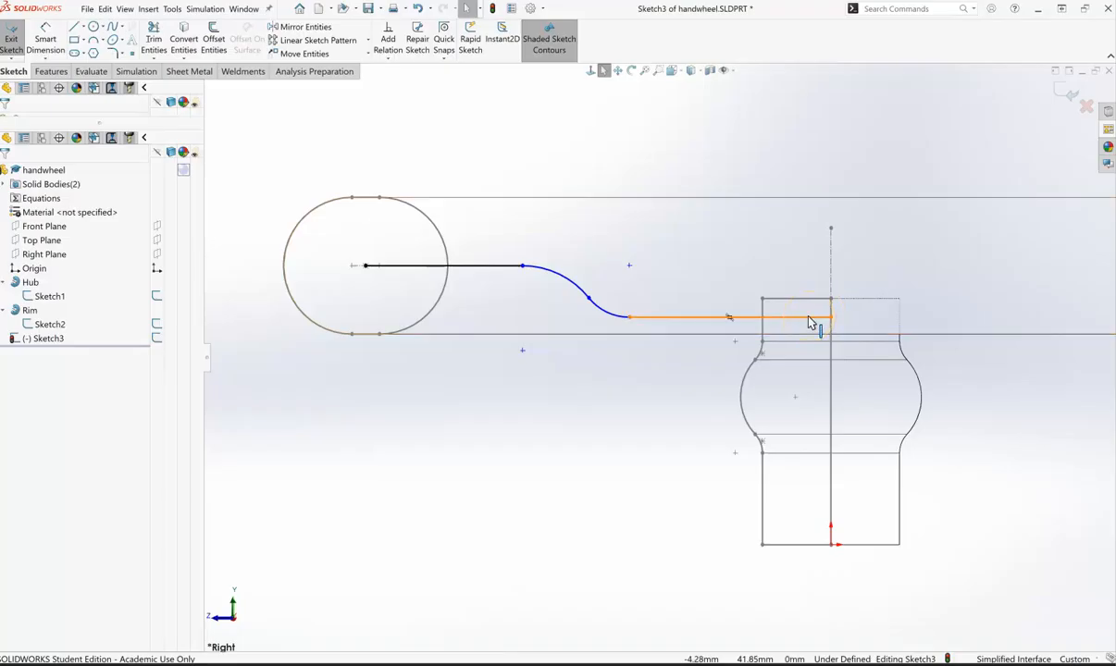
{"action": "left_click", "coordinate": [796, 320]}
{"action": "left_click", "coordinate": [797, 319]}
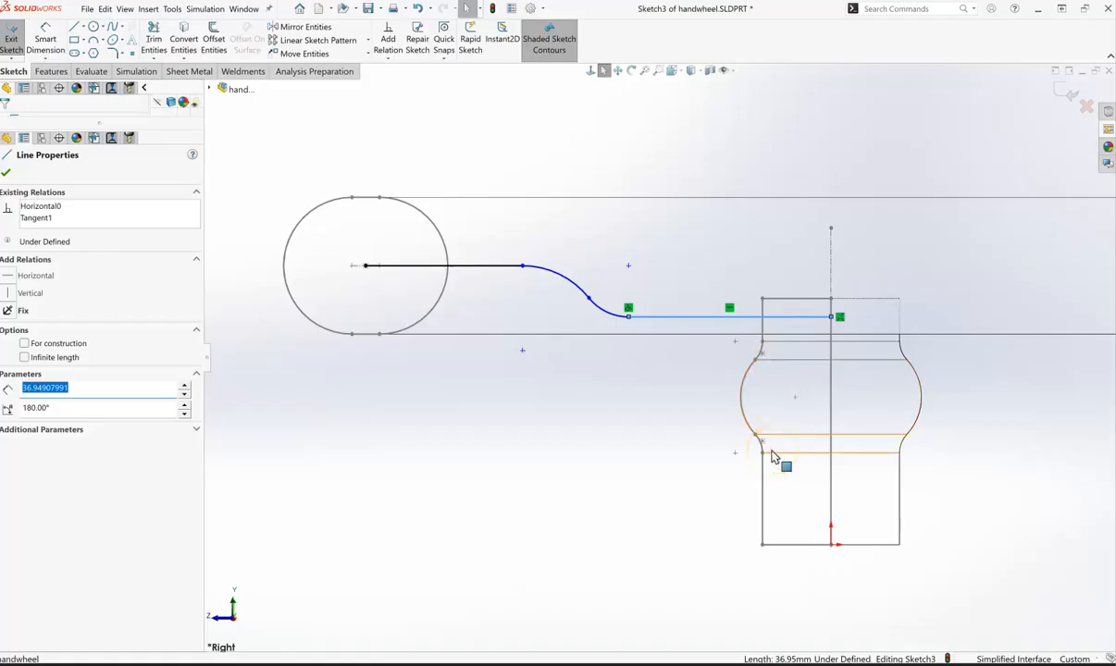
Step: Make the lower line's end coincident with the hub's centre point
{"action": "left_click", "coordinate": [796, 398], "text": "ctrl"}
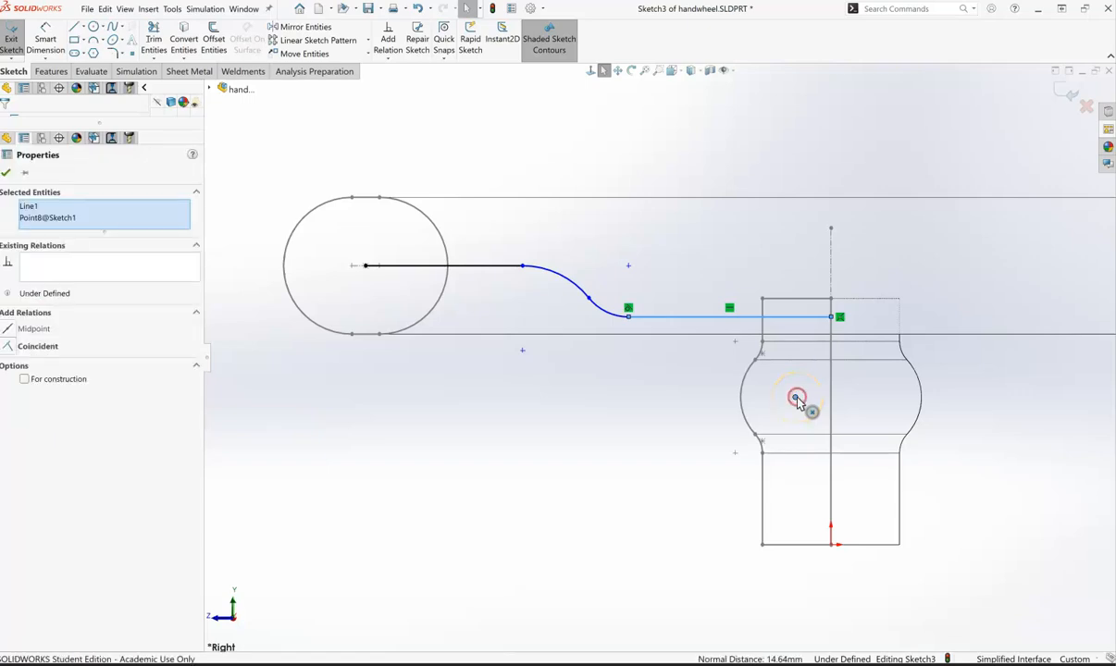
{"action": "left_click", "coordinate": [24, 348]}
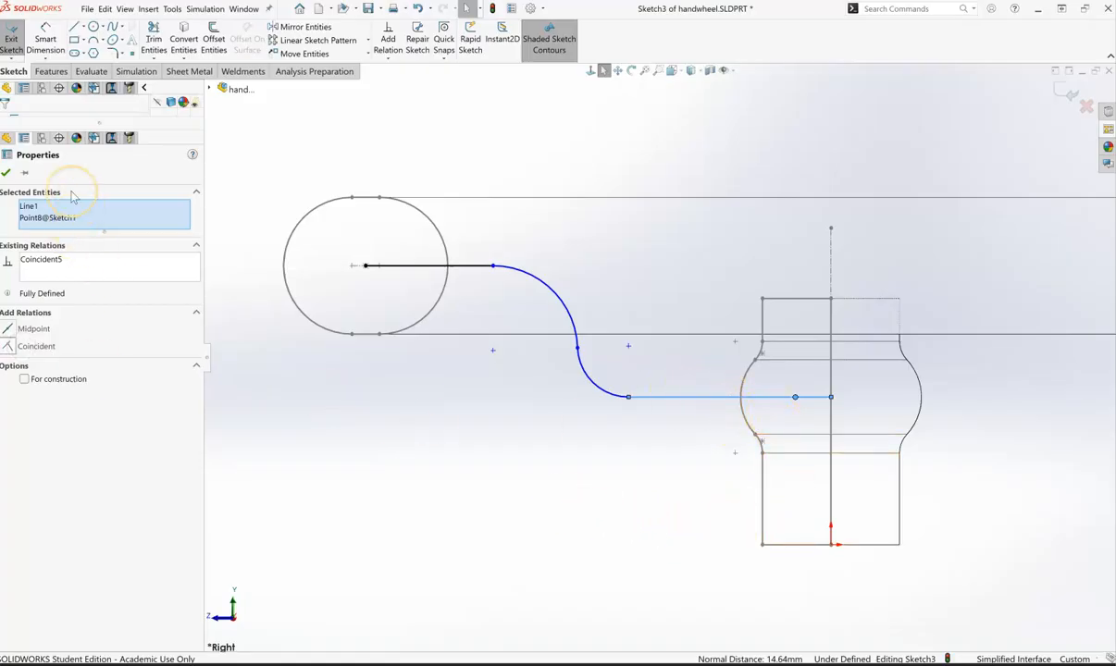
{"action": "left_click", "coordinate": [6, 173]}
{"action": "left_click", "coordinate": [688, 413]}
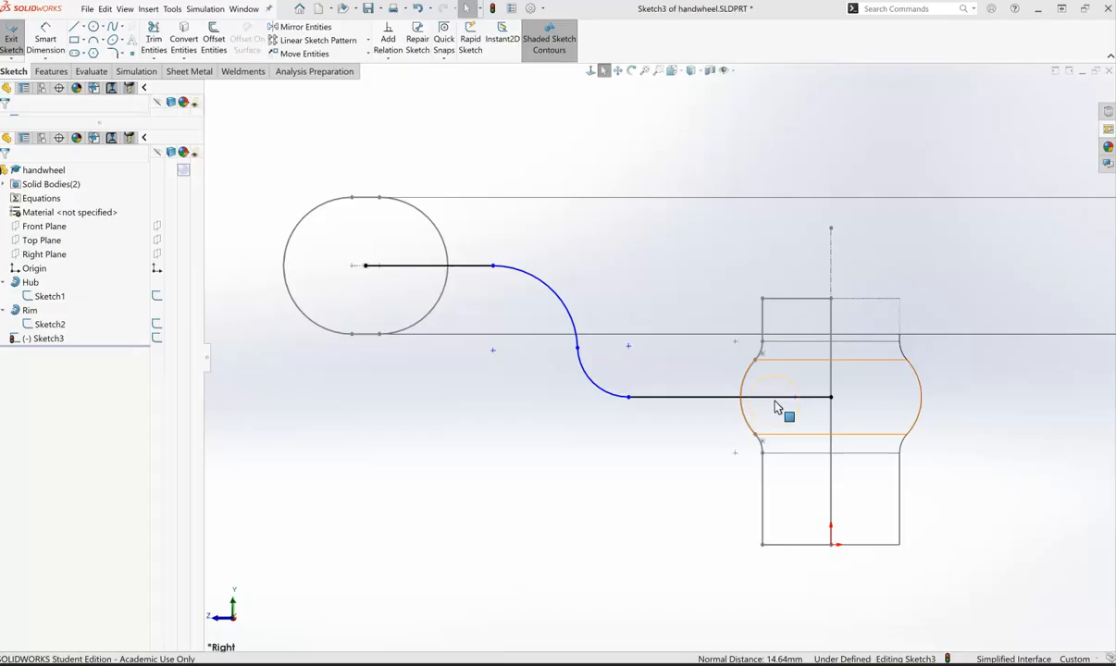
Step: Zoom out and switch the model display style to Shaded
{"action": "scroll", "coordinate": [705, 320], "scroll_direction": "down", "scroll_amount": 2}
{"action": "scroll", "coordinate": [703, 318], "scroll_direction": "up", "scroll_amount": 4}
{"action": "scroll", "coordinate": [703, 319], "scroll_direction": "up", "scroll_amount": 2}
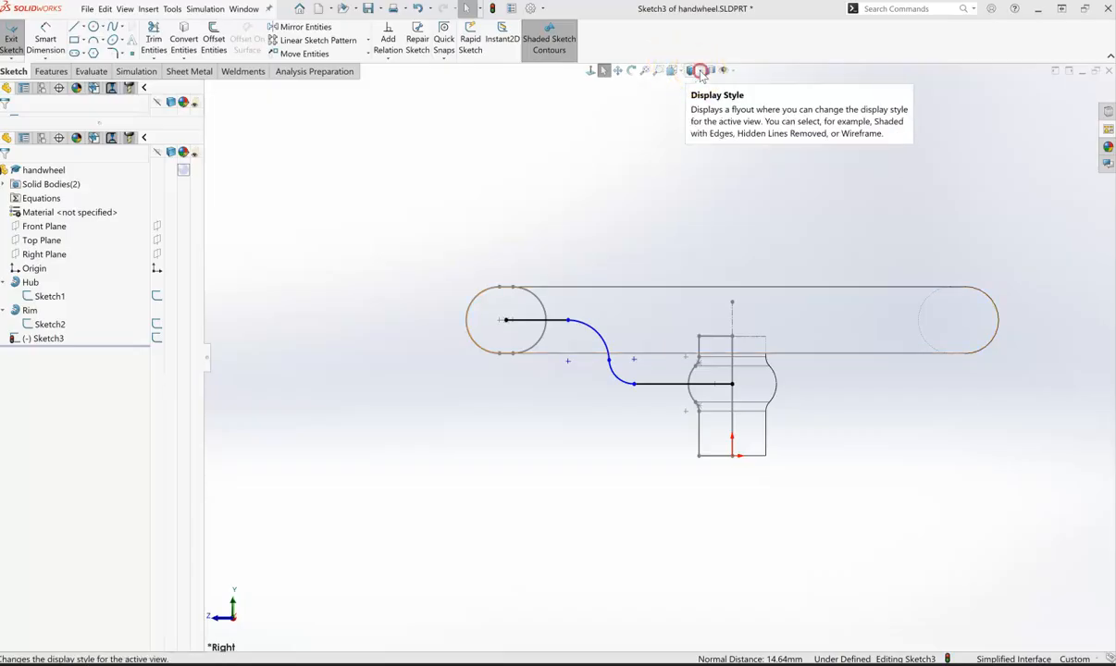
{"action": "left_click", "coordinate": [694, 74]}
{"action": "left_click", "coordinate": [692, 93]}
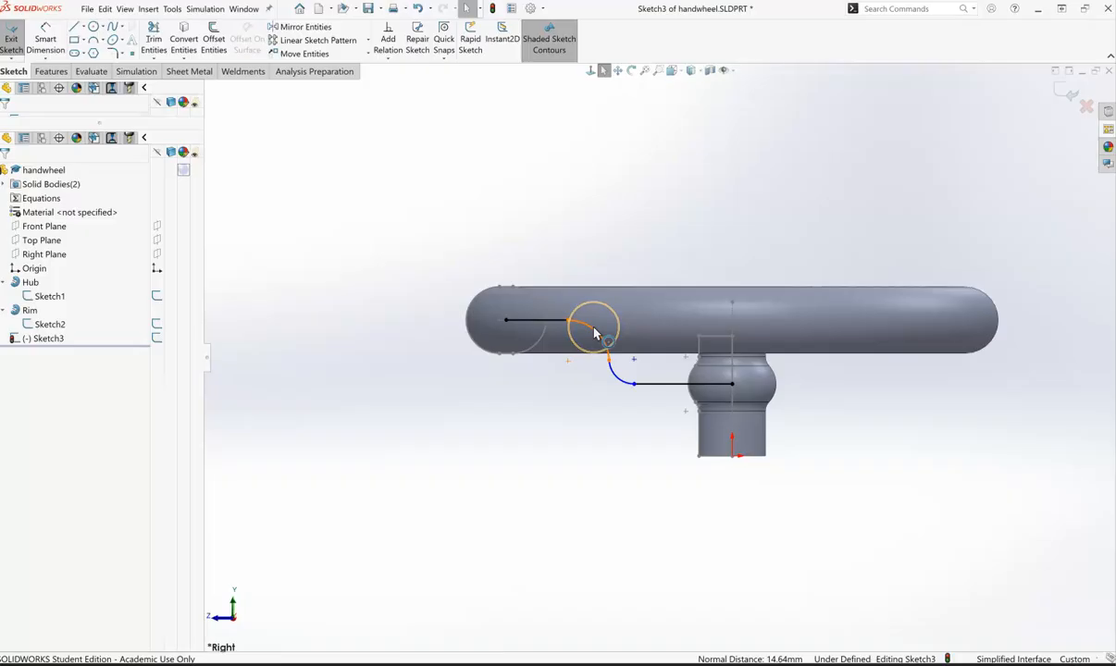
Step: Add an Equal relation between the upper and lower tangent arcs
{"action": "left_click", "coordinate": [593, 331]}
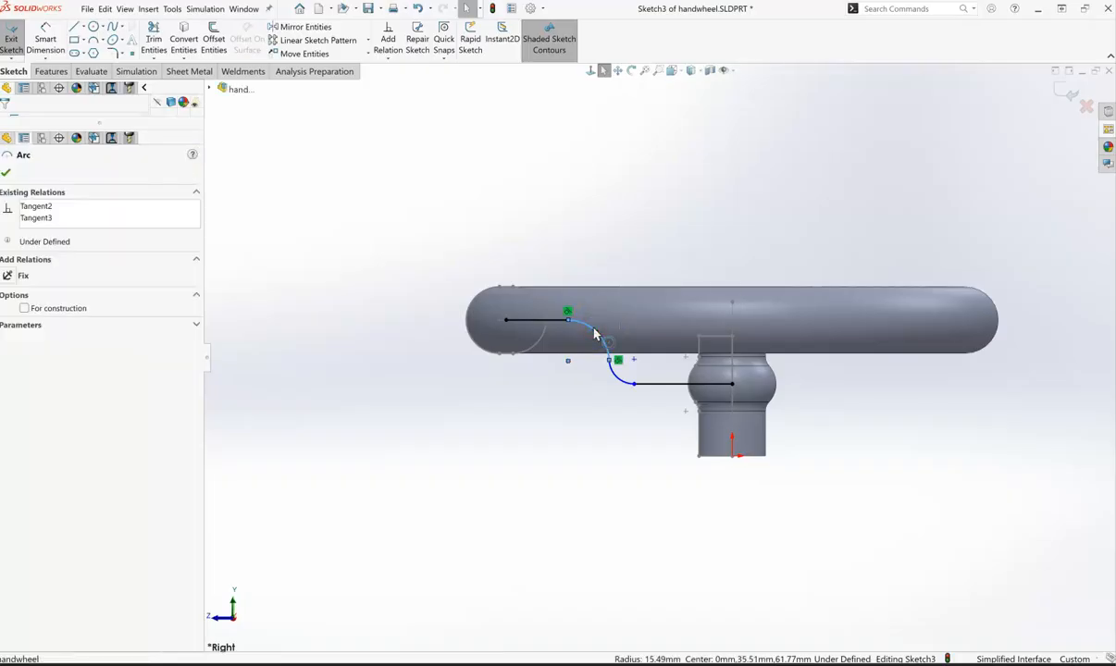
{"action": "left_click", "coordinate": [623, 387], "text": "ctrl"}
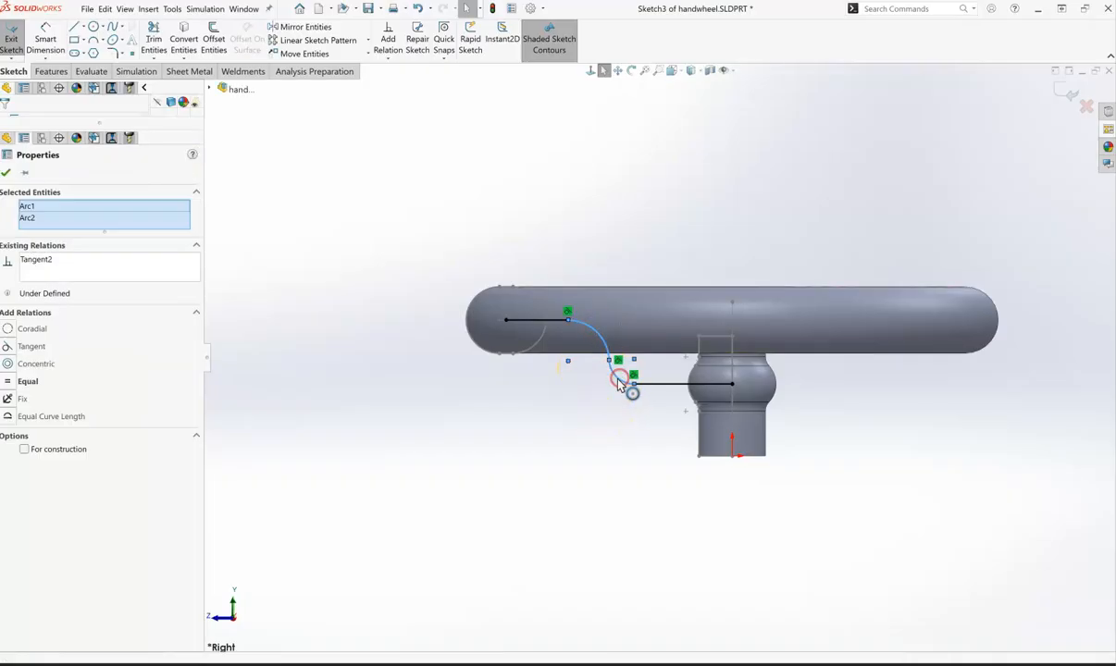
{"action": "left_click", "coordinate": [29, 382]}
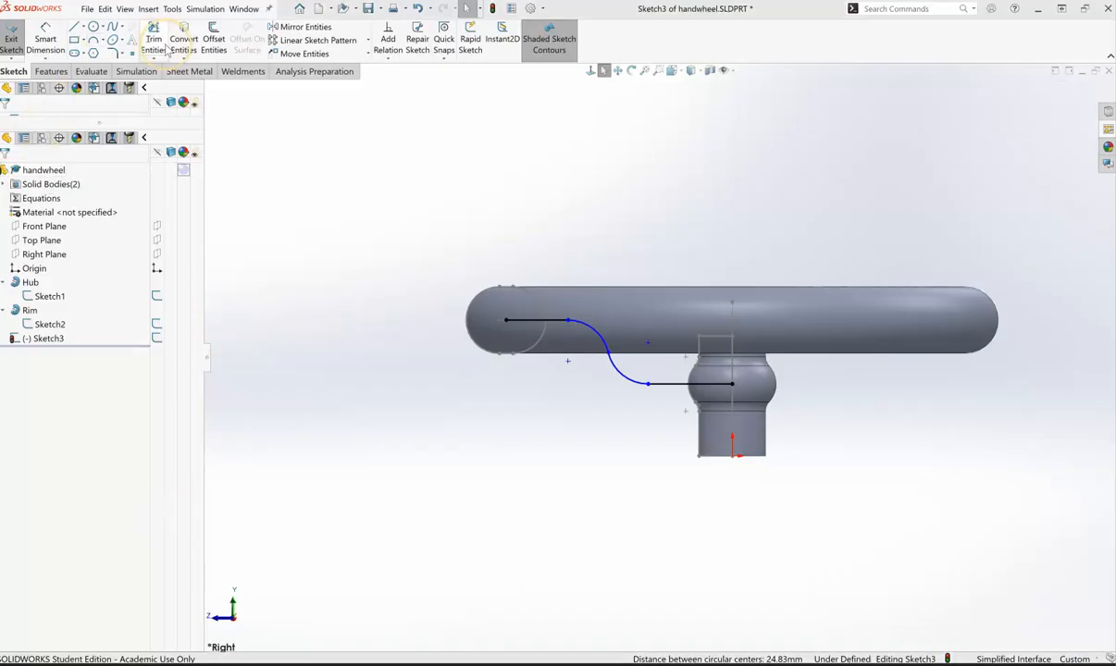
Step: Dimension the horizontal distance from the rim-centre end to the lower line's start as 55 mm
{"action": "left_click", "coordinate": [42, 39]}
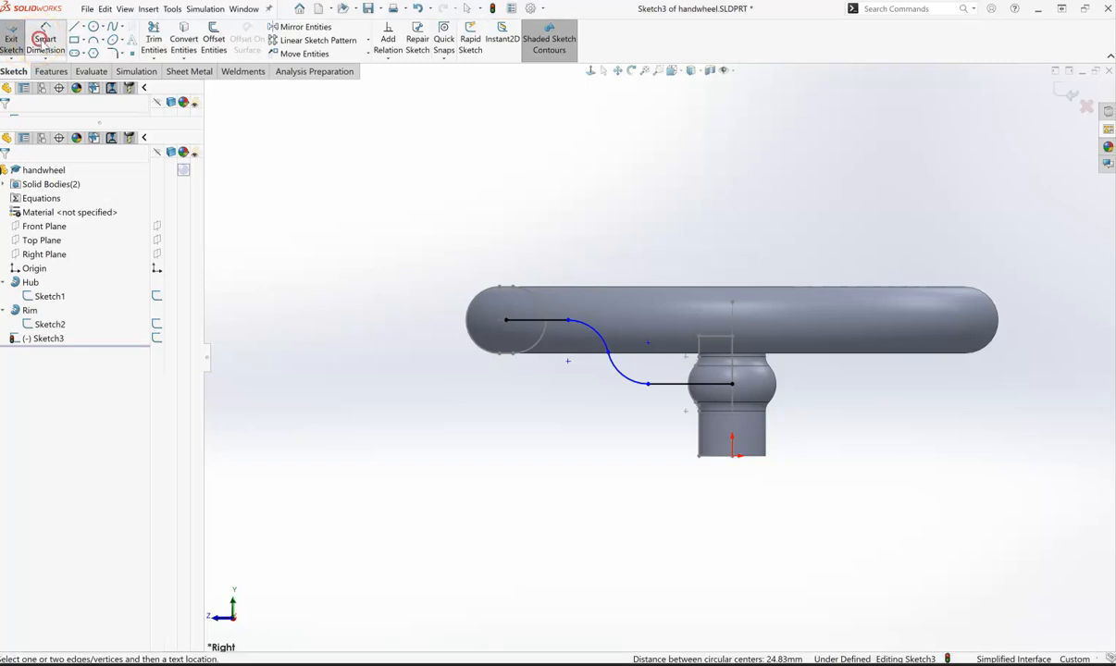
{"action": "left_click", "coordinate": [507, 322]}
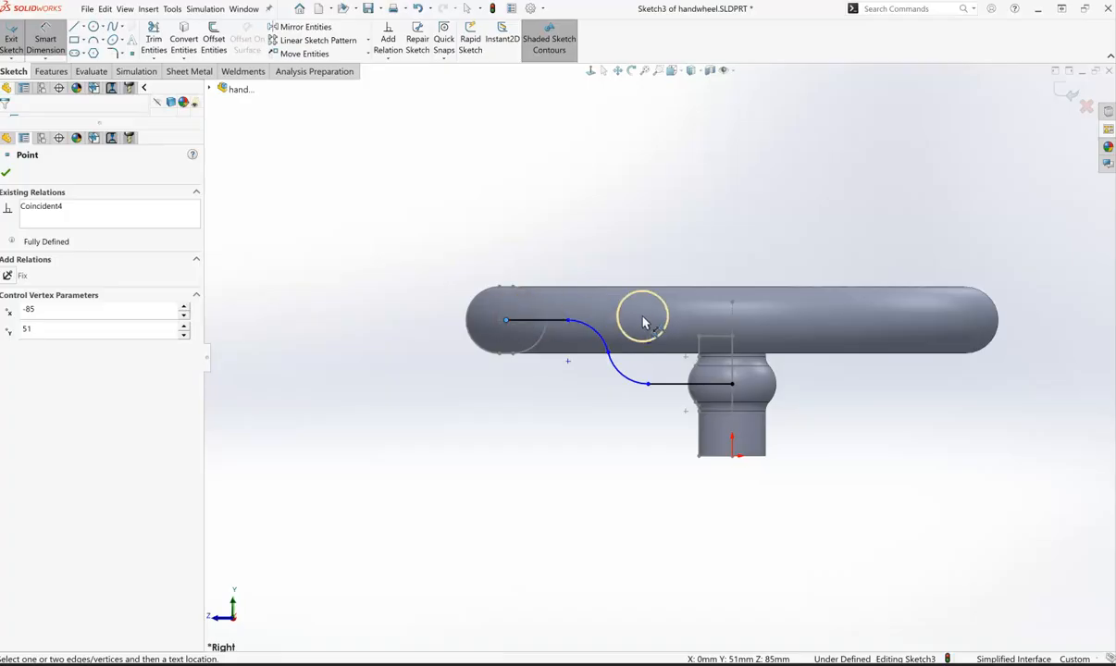
{"action": "left_click", "coordinate": [646, 387]}
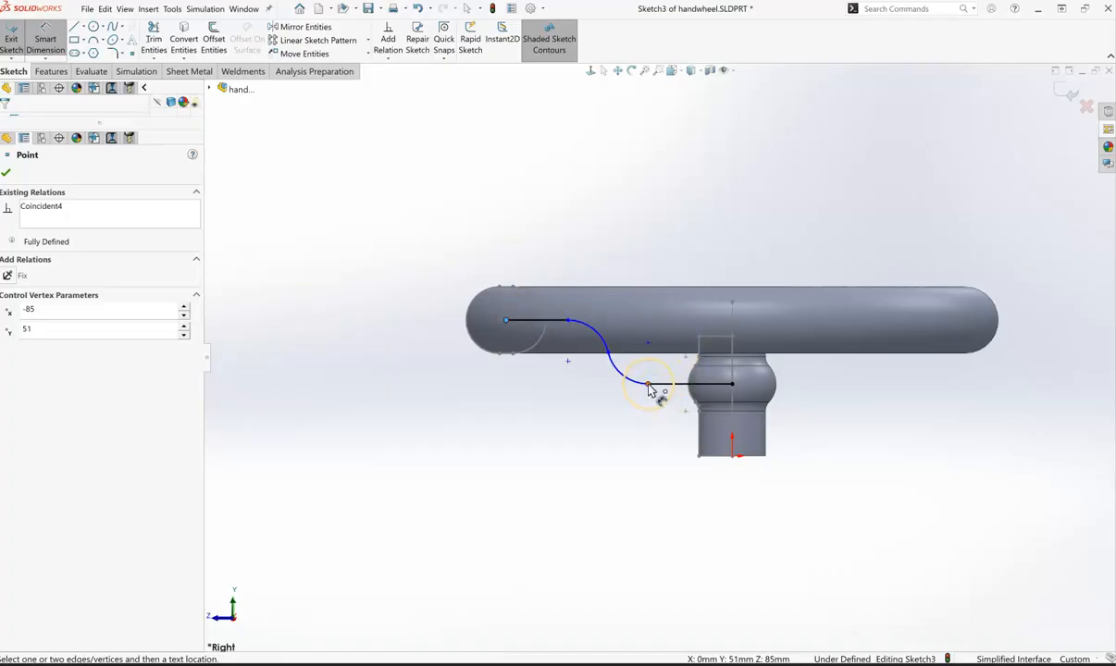
{"action": "left_click", "coordinate": [649, 385]}
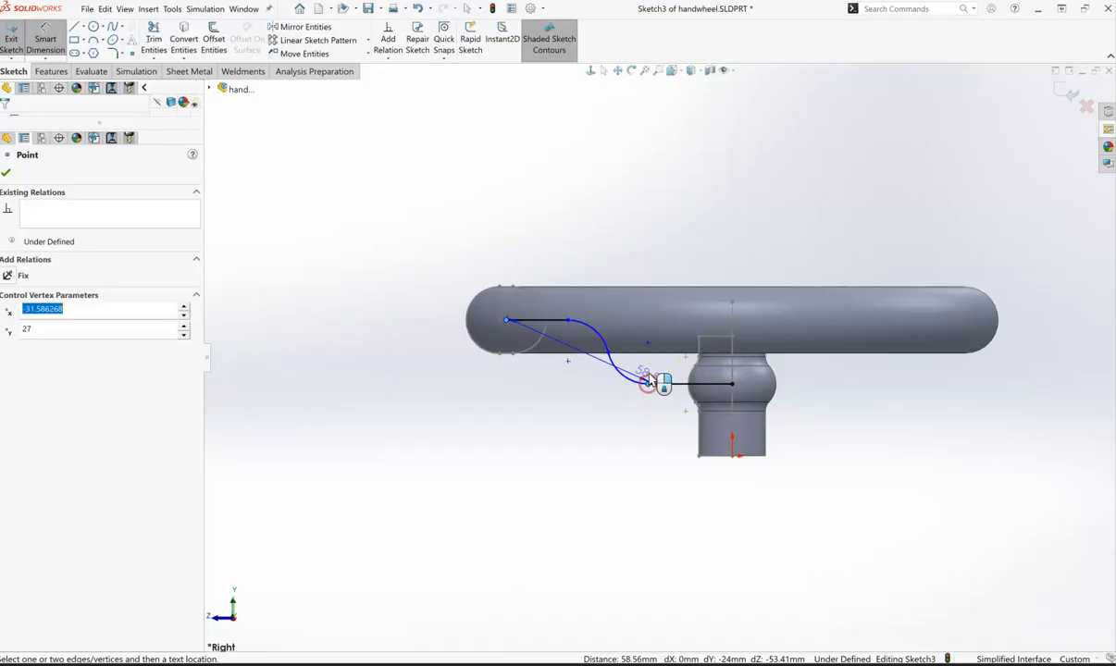
{"action": "left_click", "coordinate": [597, 185]}
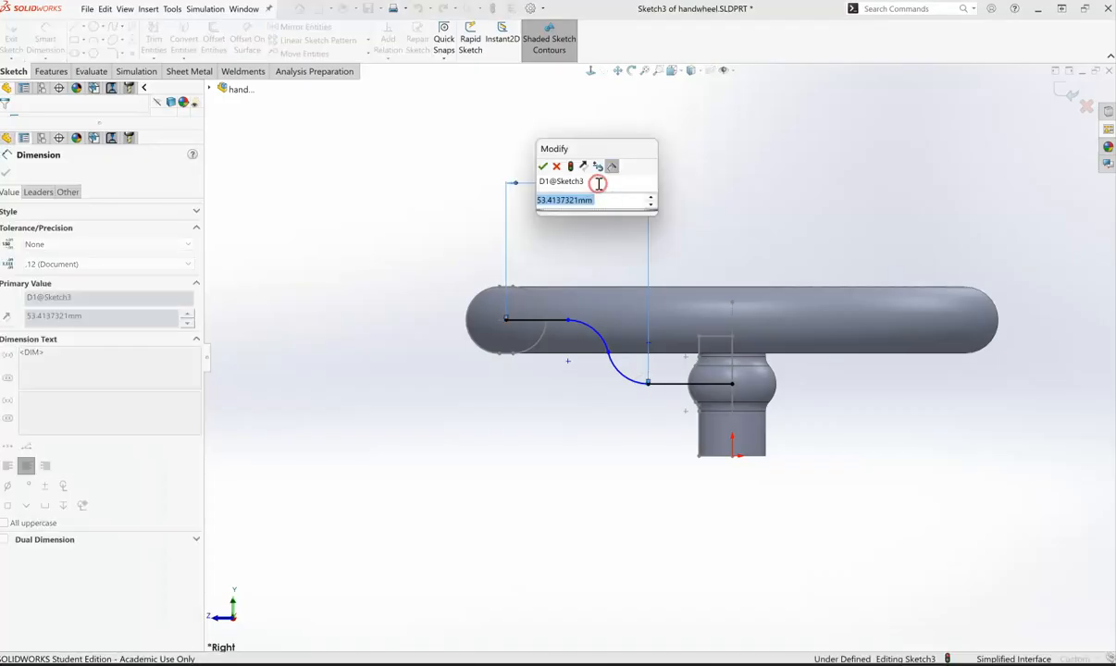
{"action": "type", "text": "55"}
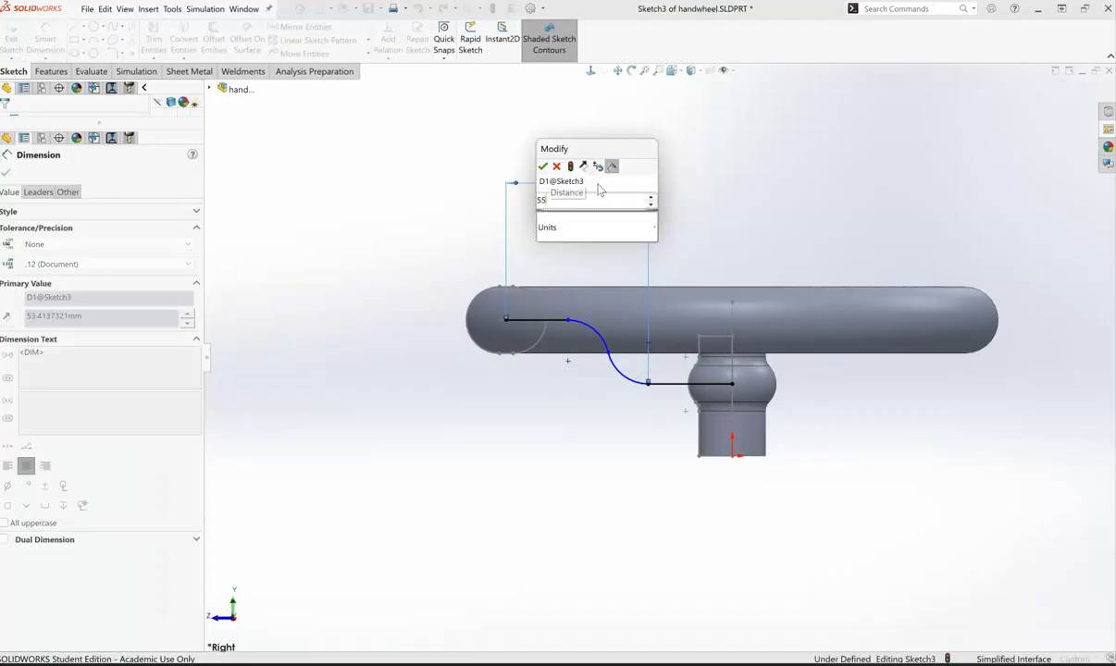
{"action": "key", "text": "Return"}
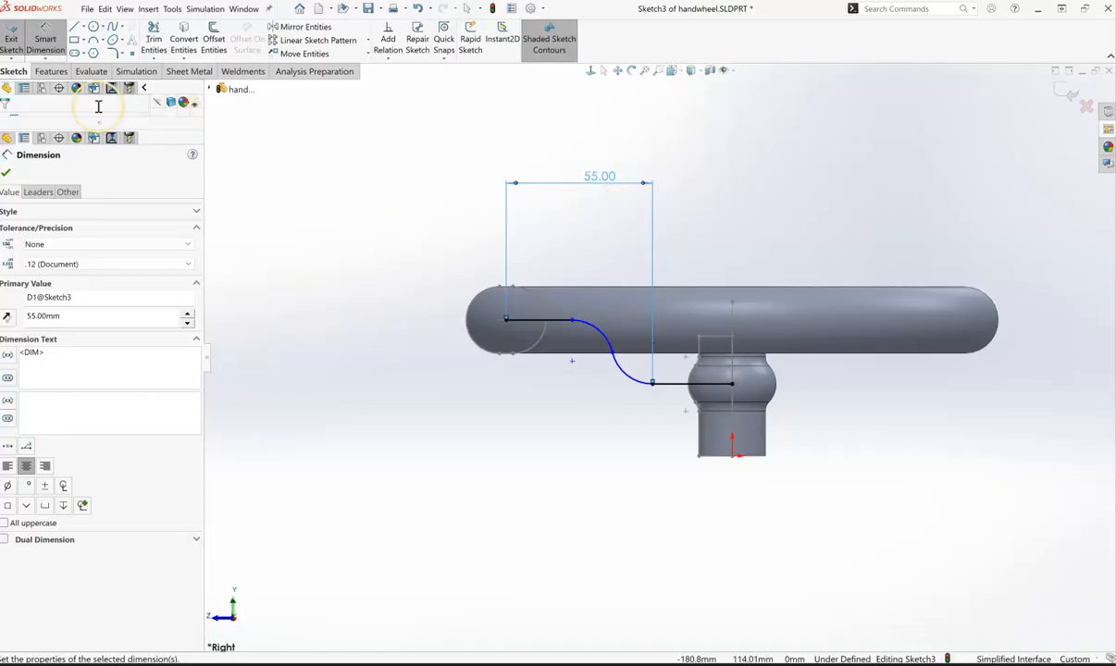
{"action": "left_click", "coordinate": [7, 175]}
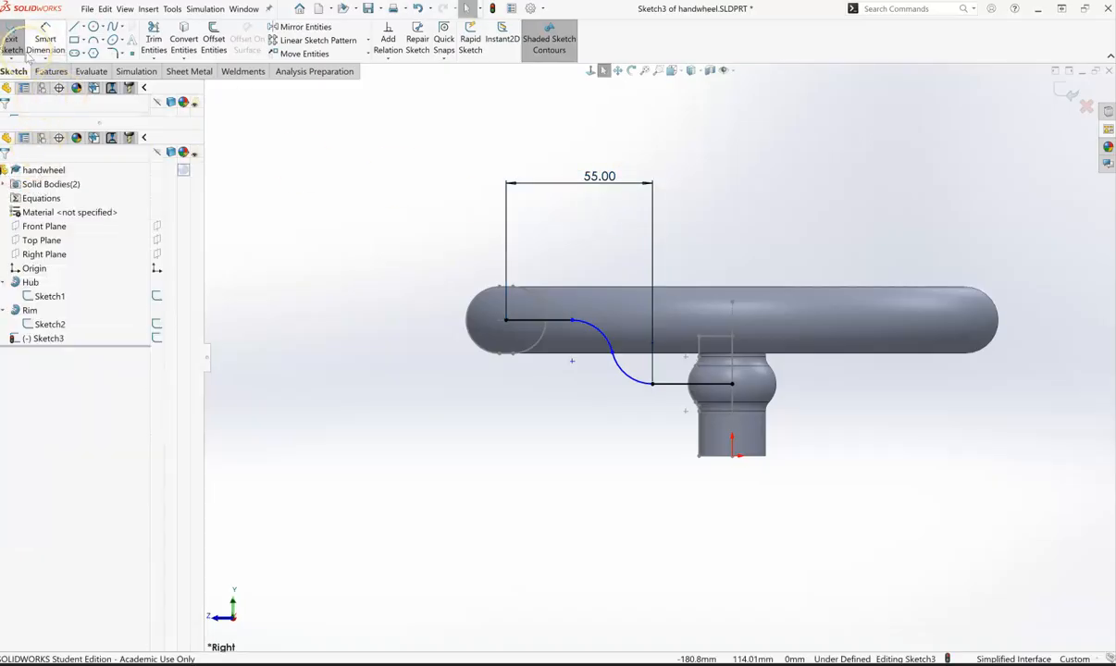
{"action": "left_click", "coordinate": [43, 38]}
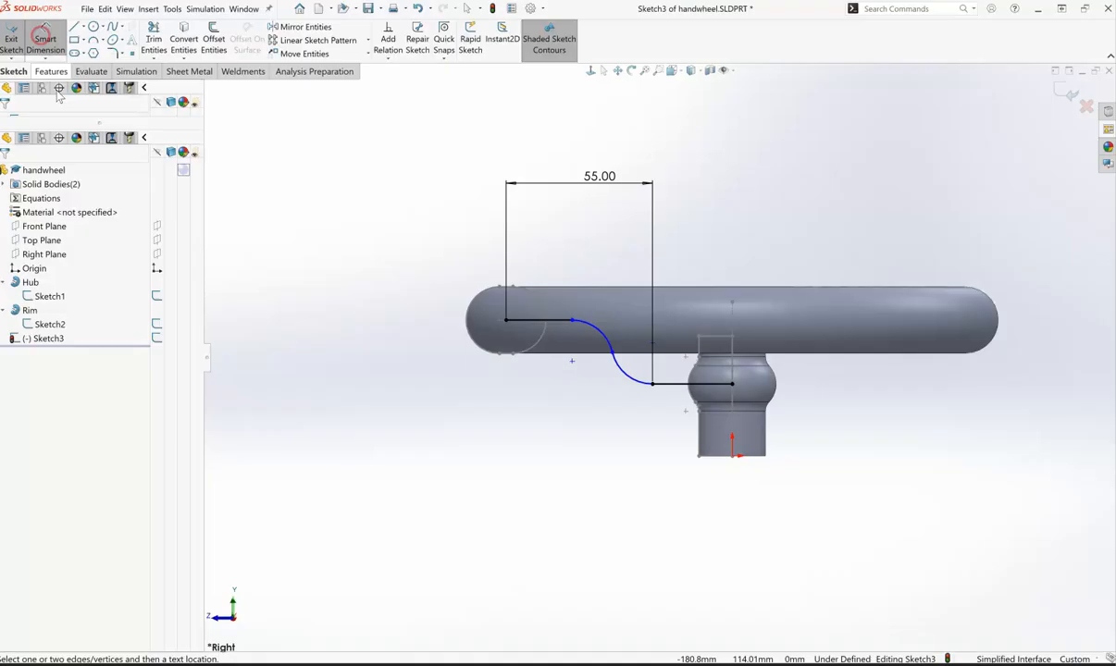
Step: Dimension the upper S-curve arc to R29 so the spoke path is fully defined, then exit Sketch3
{"action": "left_click", "coordinate": [601, 339]}
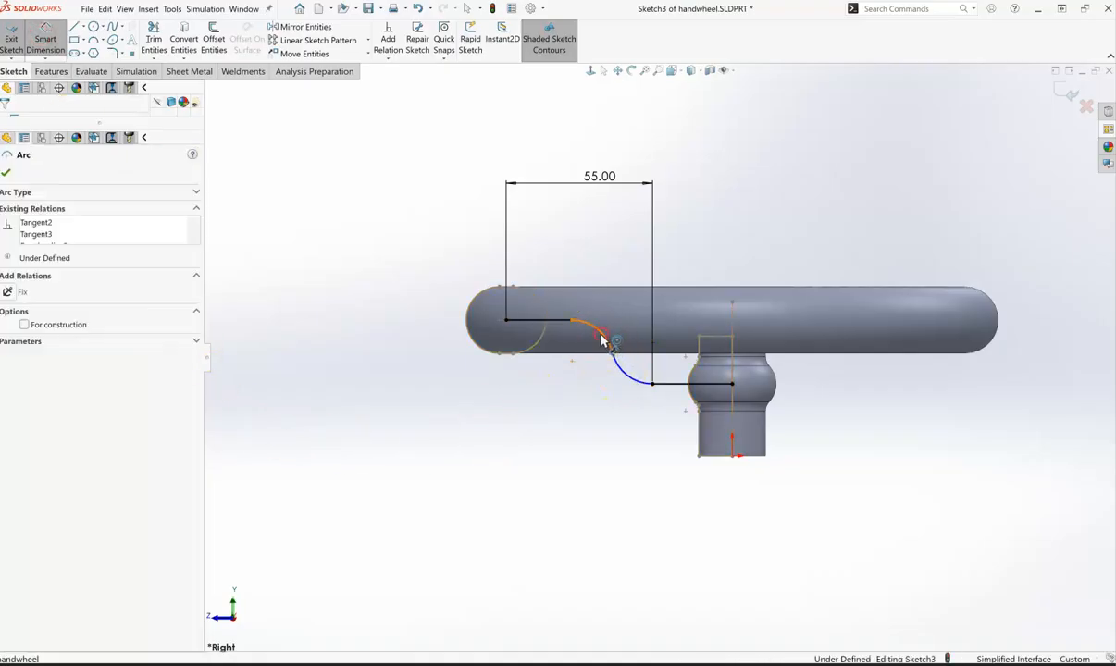
{"action": "left_click", "coordinate": [353, 475]}
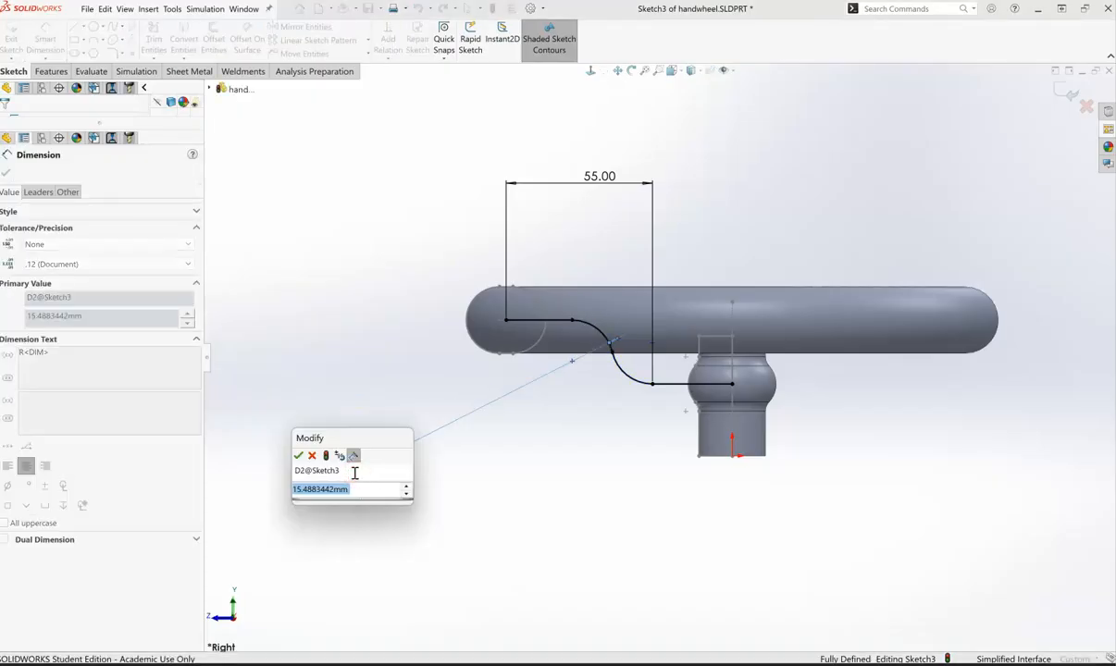
{"action": "type", "text": "29"}
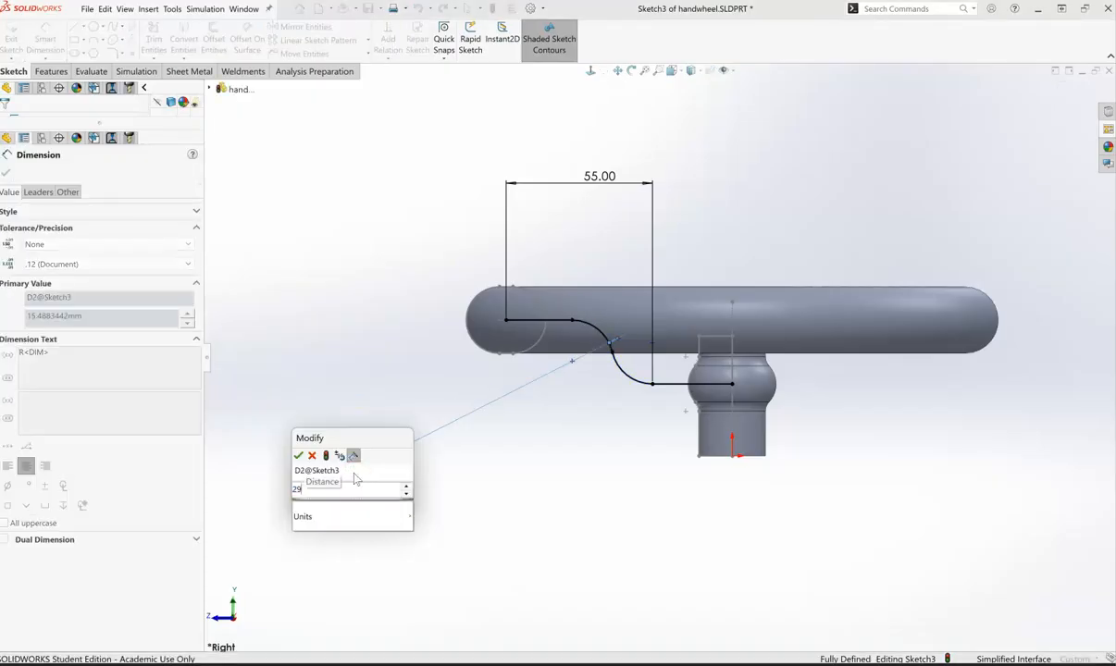
{"action": "key", "text": "Return"}
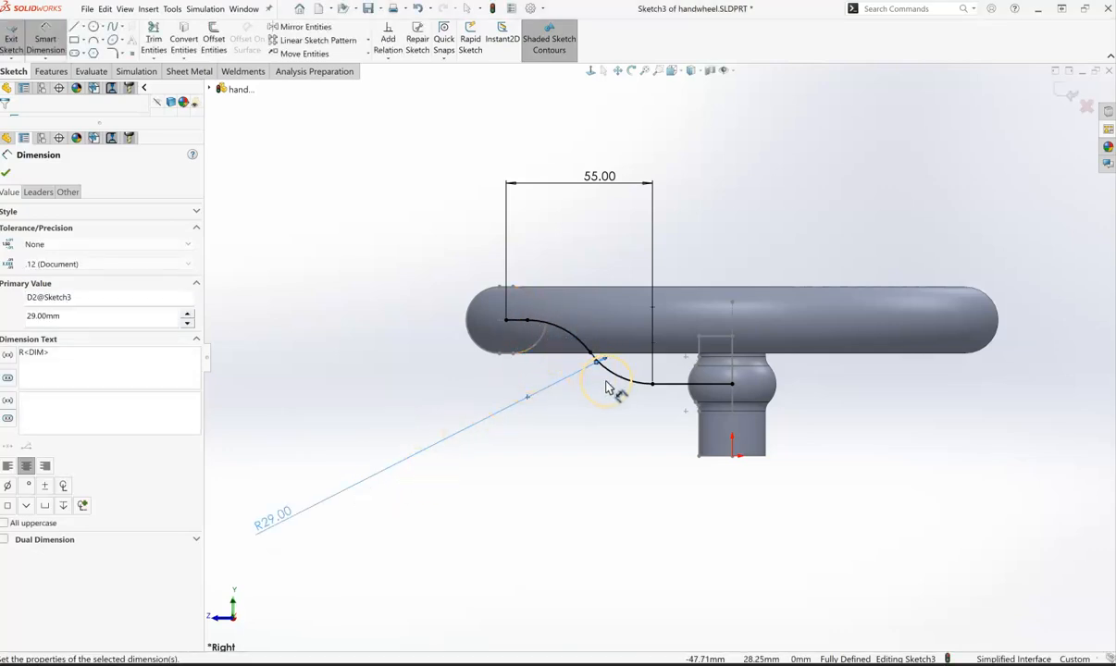
{"action": "left_click", "coordinate": [7, 175]}
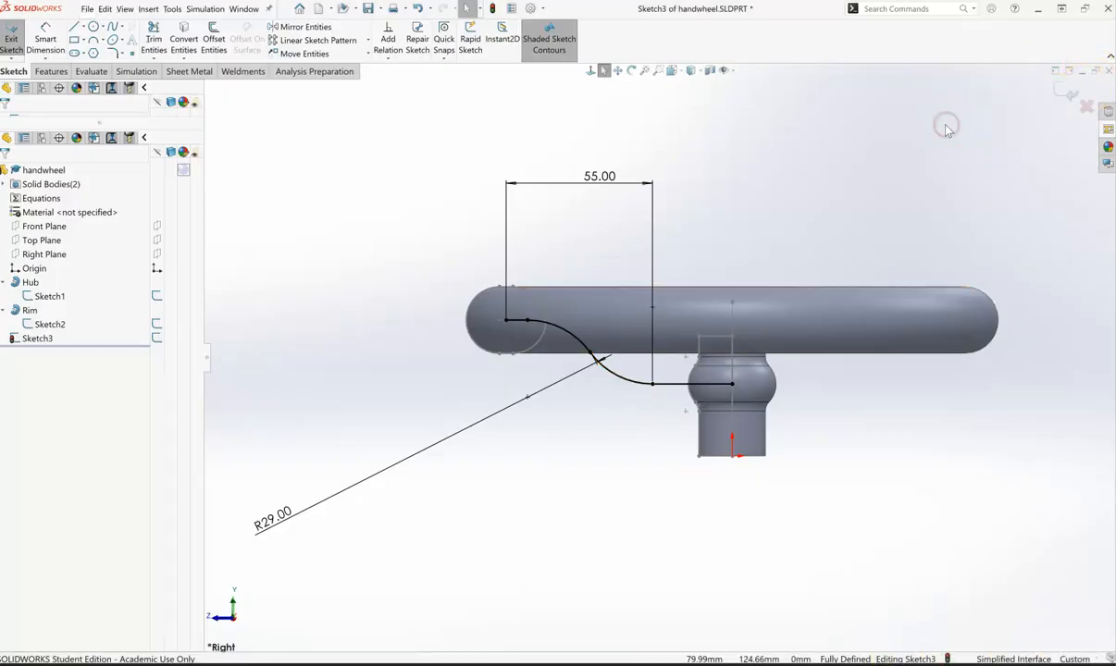
{"action": "left_click", "coordinate": [1068, 93]}
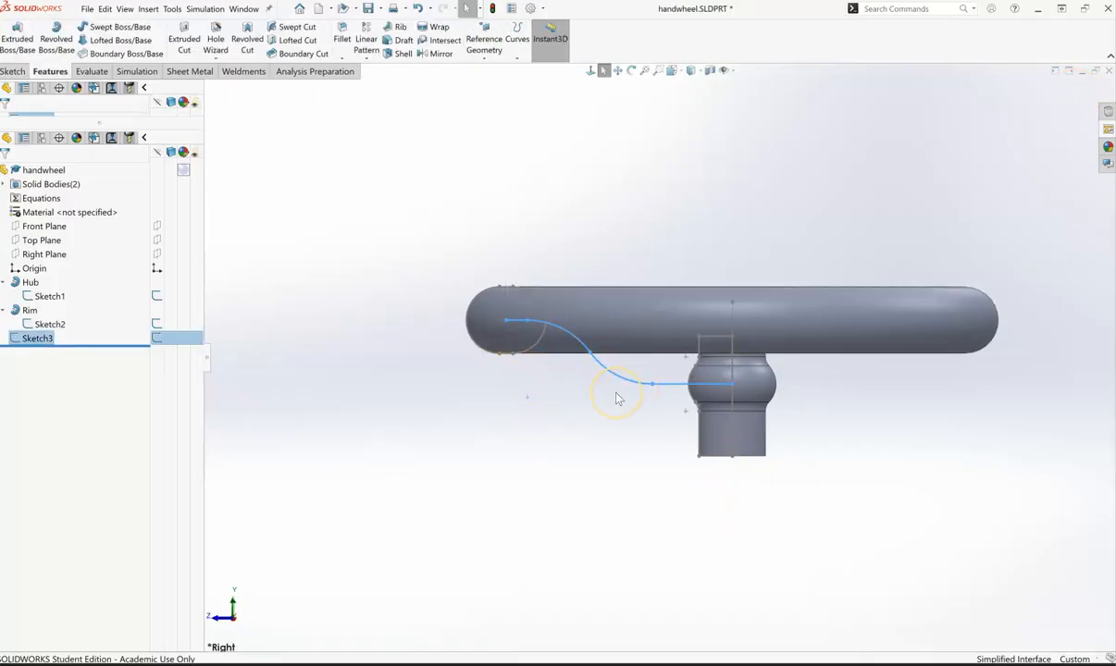